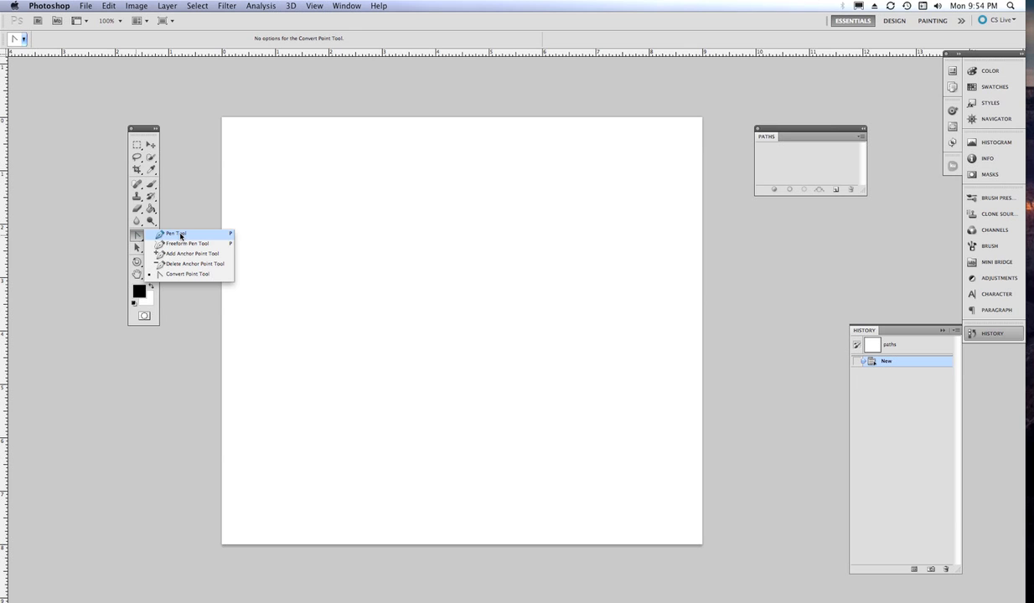
Step: Draw an open straight-segment path with six anchor points on the blank canvas using the Pen tool, curving around toward the lower middle
click(181, 237)
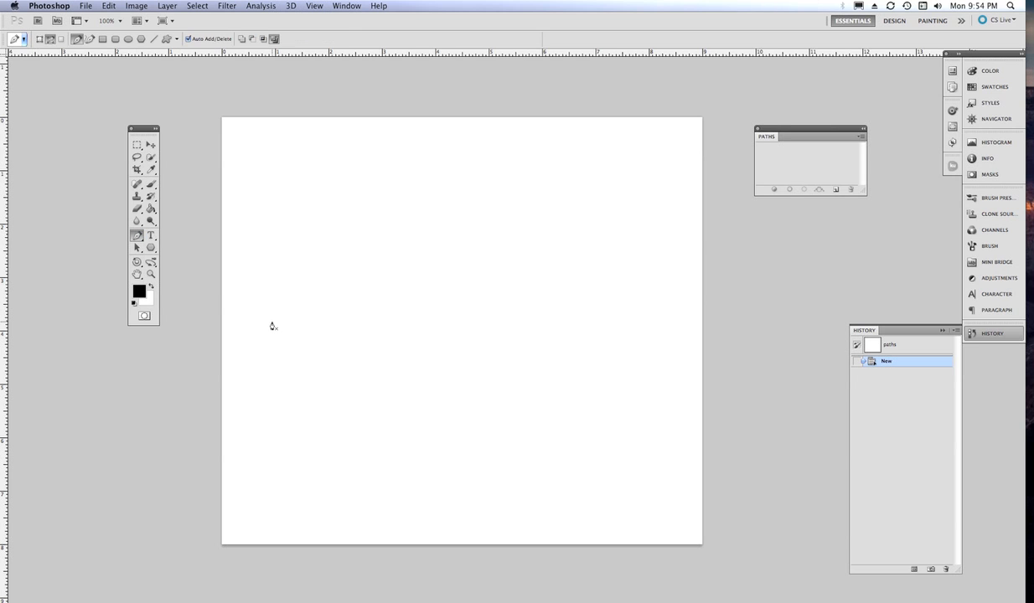
click(298, 262)
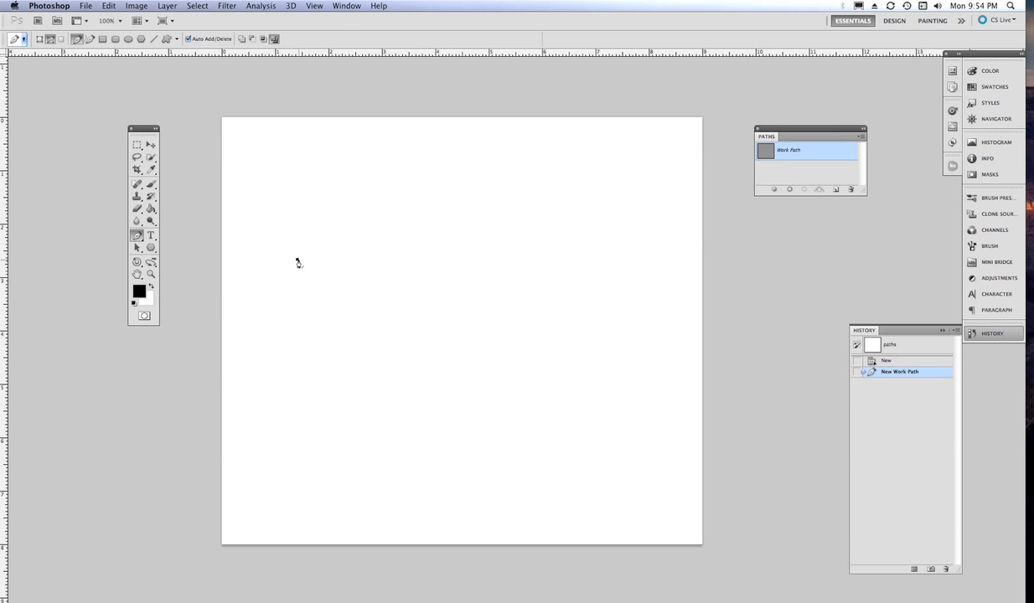
click(399, 207)
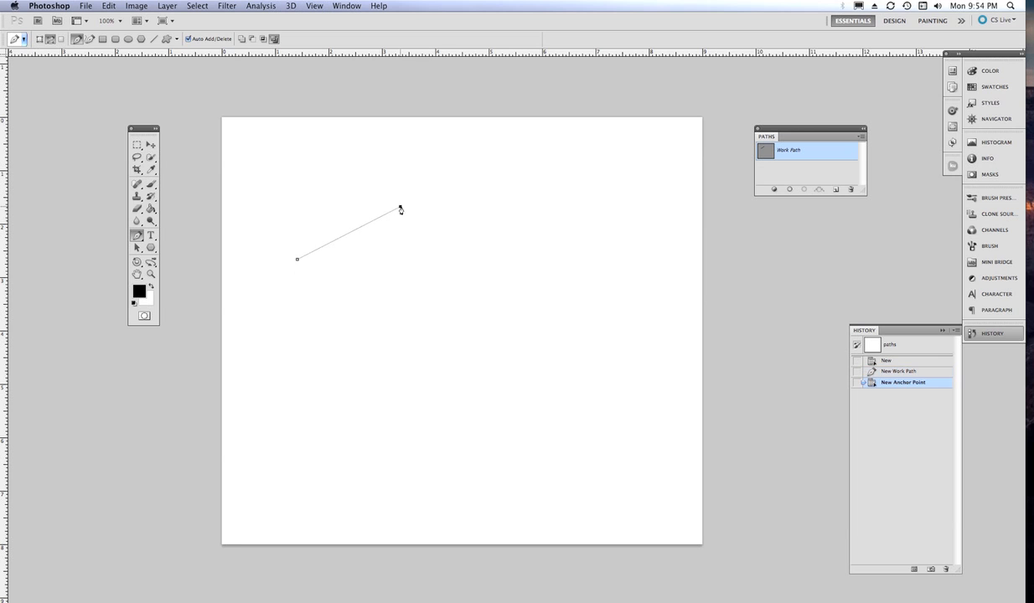
click(509, 208)
click(573, 284)
click(503, 352)
click(397, 419)
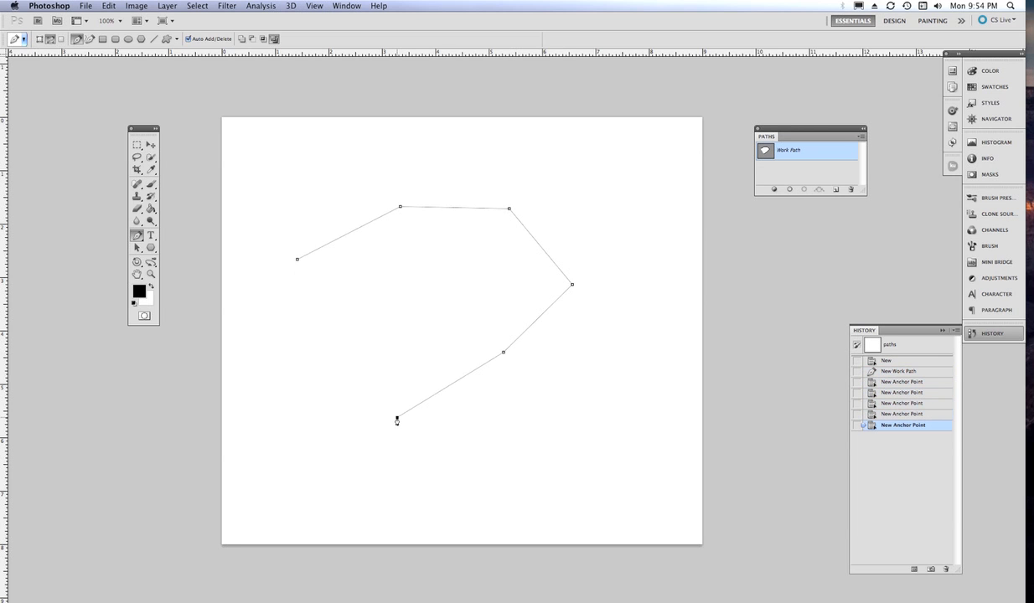
Step: Move the whole path slightly with the Path Selection tool, then nudge it slightly further with the Direct Selection tool
click(138, 250)
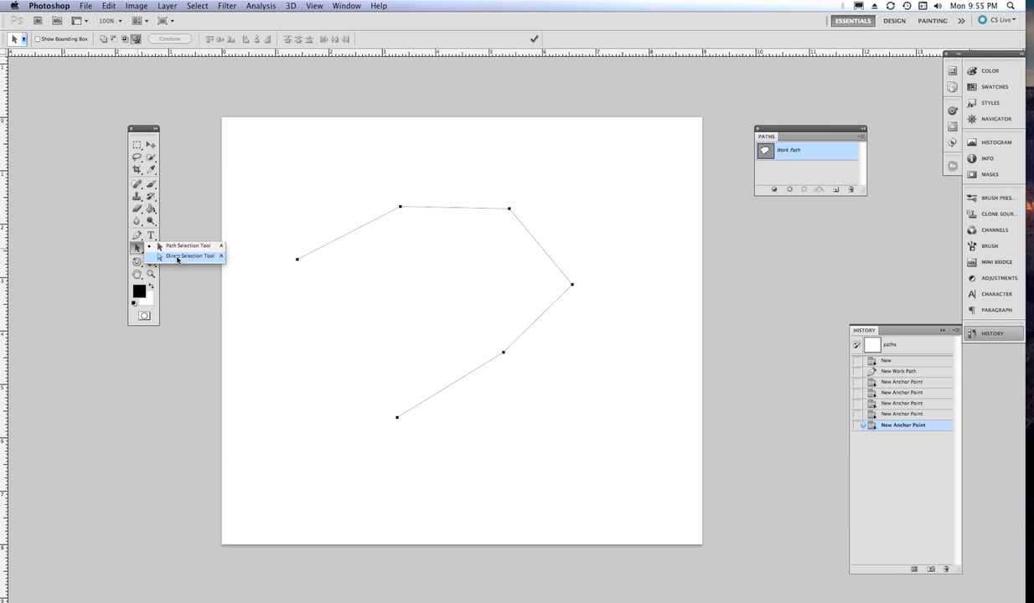
click(178, 248)
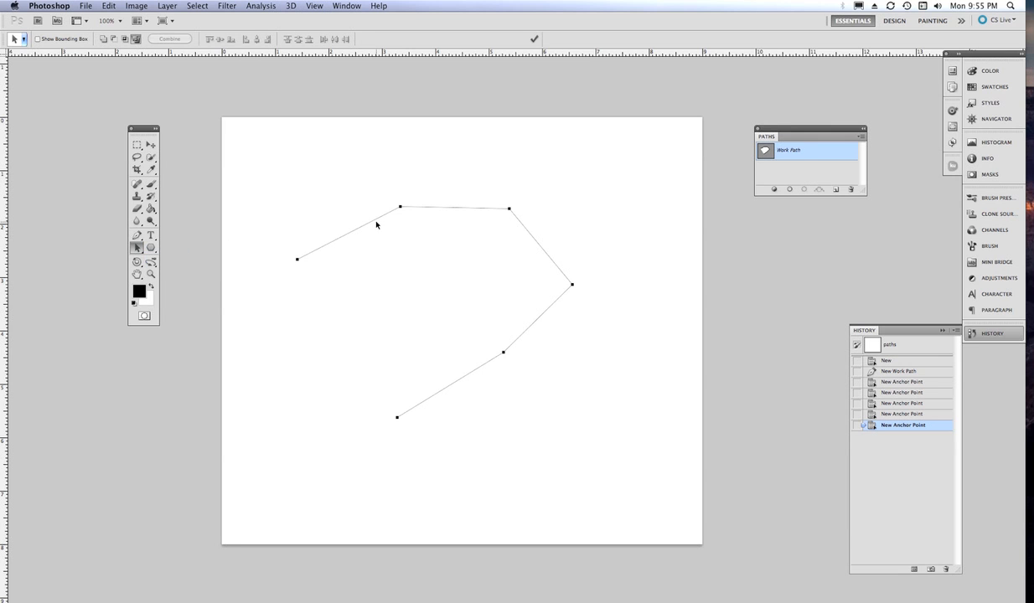
mouse_move(401, 210)
mouse_down()
mouse_move(409, 195)
mouse_move(406, 230)
mouse_move(432, 212)
mouse_move(456, 229)
mouse_move(407, 224)
mouse_up()
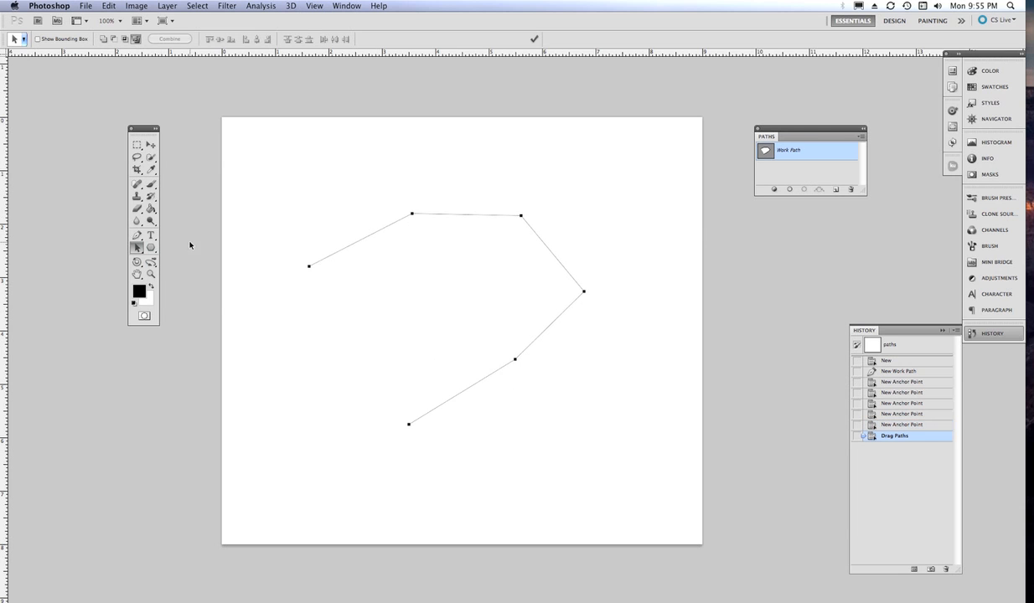
click(138, 250)
click(172, 256)
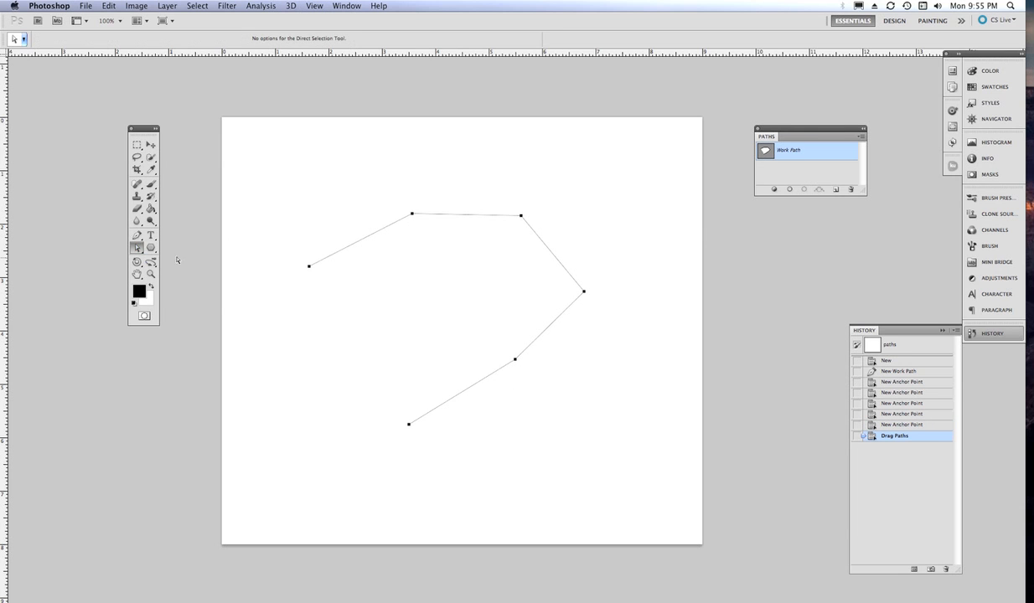
mouse_move(413, 210)
mouse_down()
mouse_move(417, 203)
mouse_move(420, 214)
mouse_up()
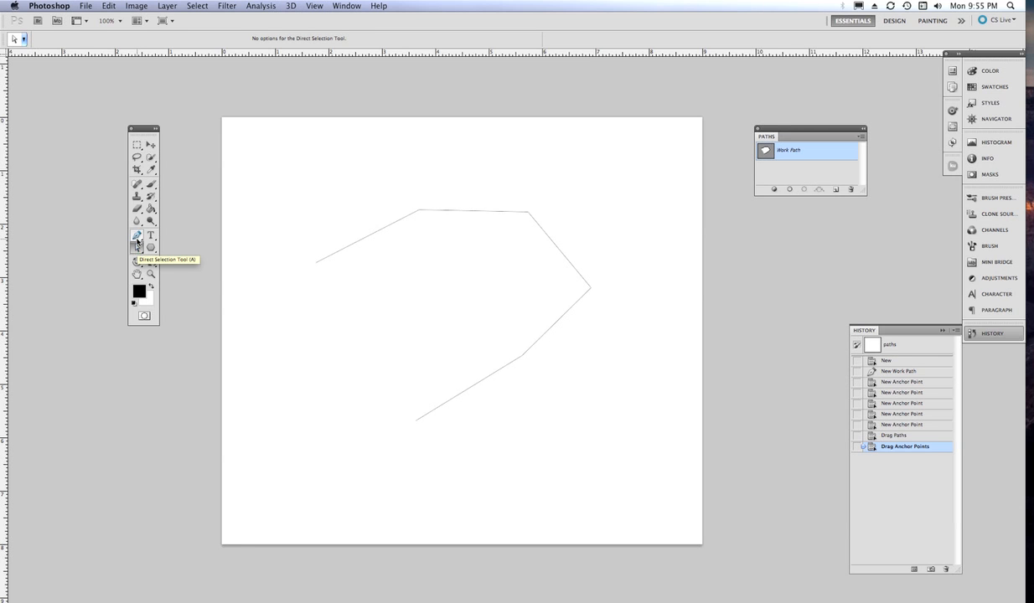
Step: Convert the path's second anchor point with the Convert Point tool and split its handles so both adjoining segments curve upward into a cusp
click(136, 235)
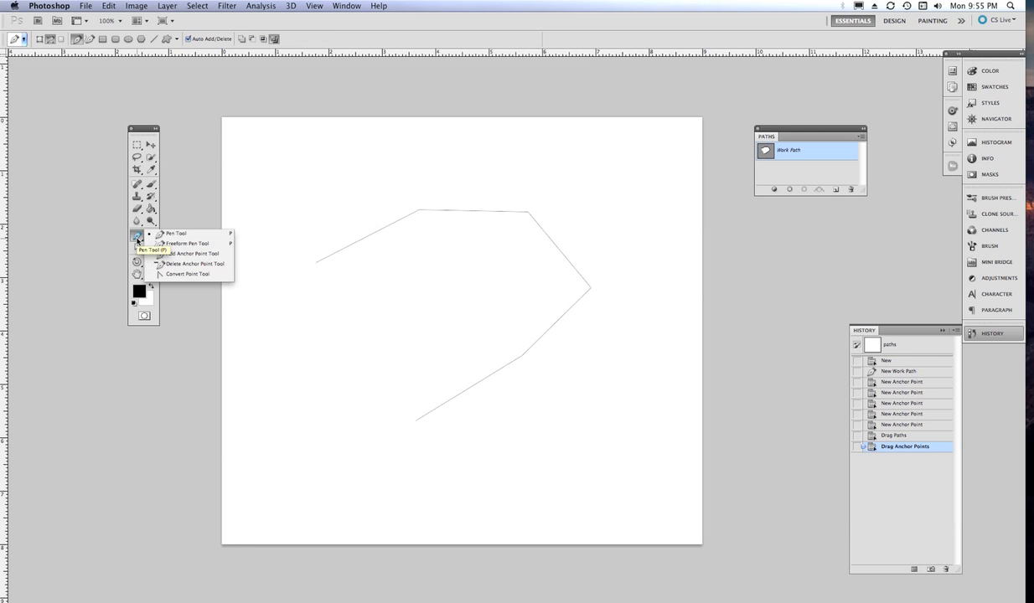
click(199, 275)
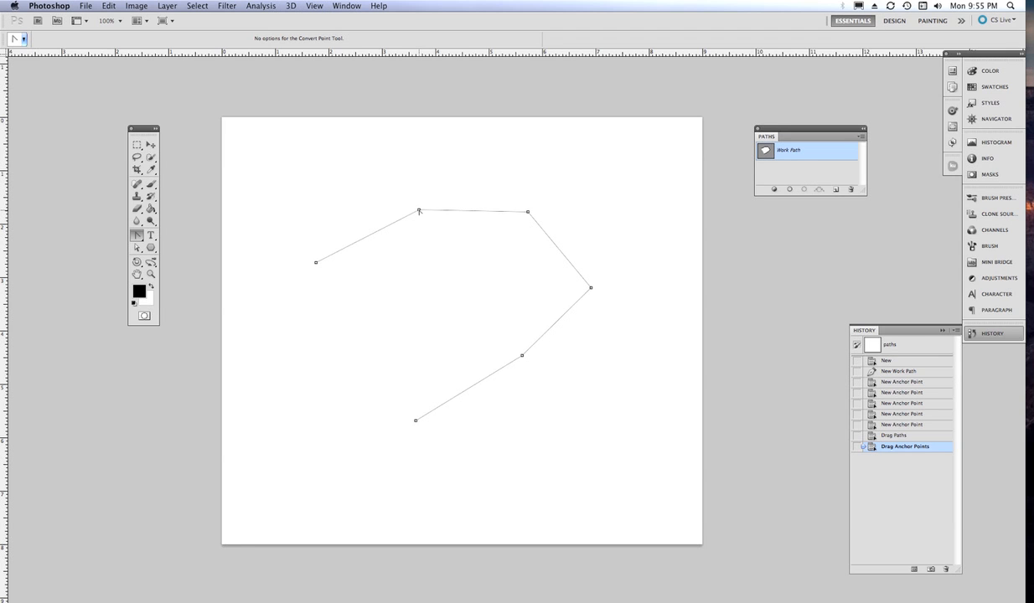
drag(420, 210, 445, 177)
drag(358, 222, 441, 171)
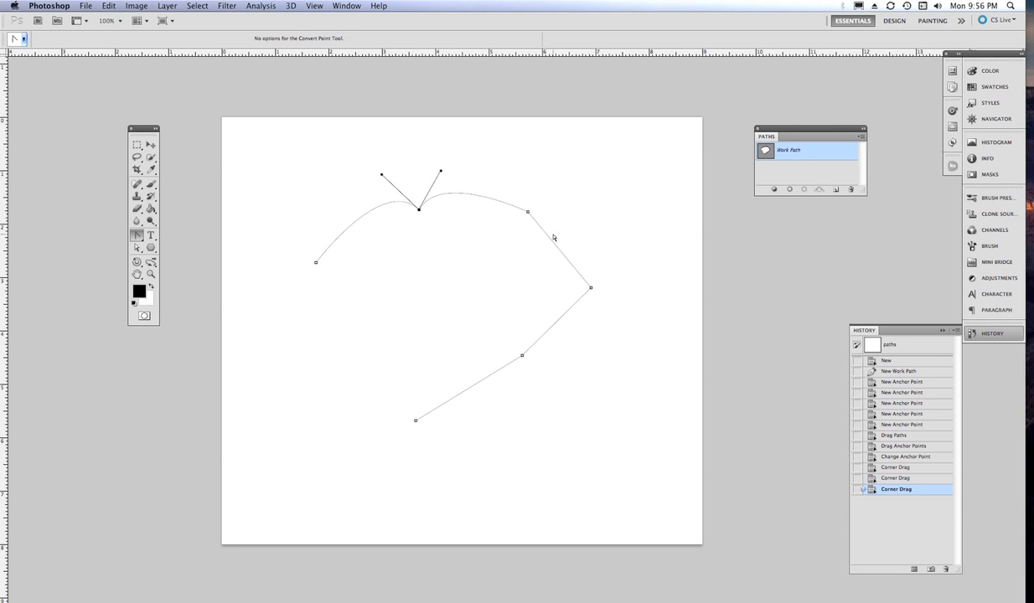
Step: Convert the other five anchor points to smooth points with the Convert Point tool, shaping the path into a wavy curve, and deselect it
drag(528, 213, 598, 329)
click(590, 287)
drag(522, 356, 513, 285)
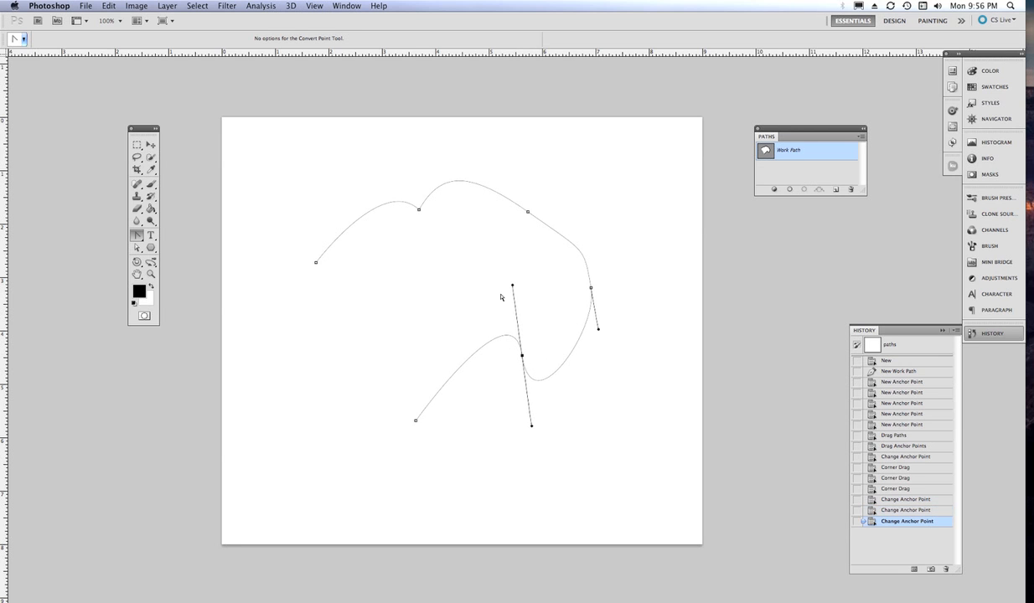
drag(417, 422, 487, 458)
drag(317, 265, 371, 363)
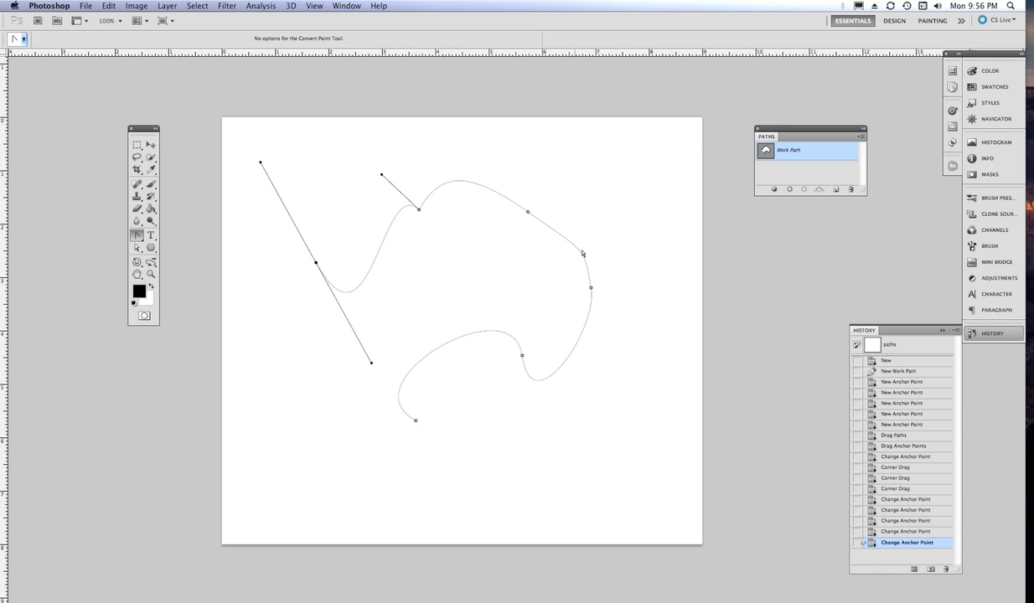
click(265, 282)
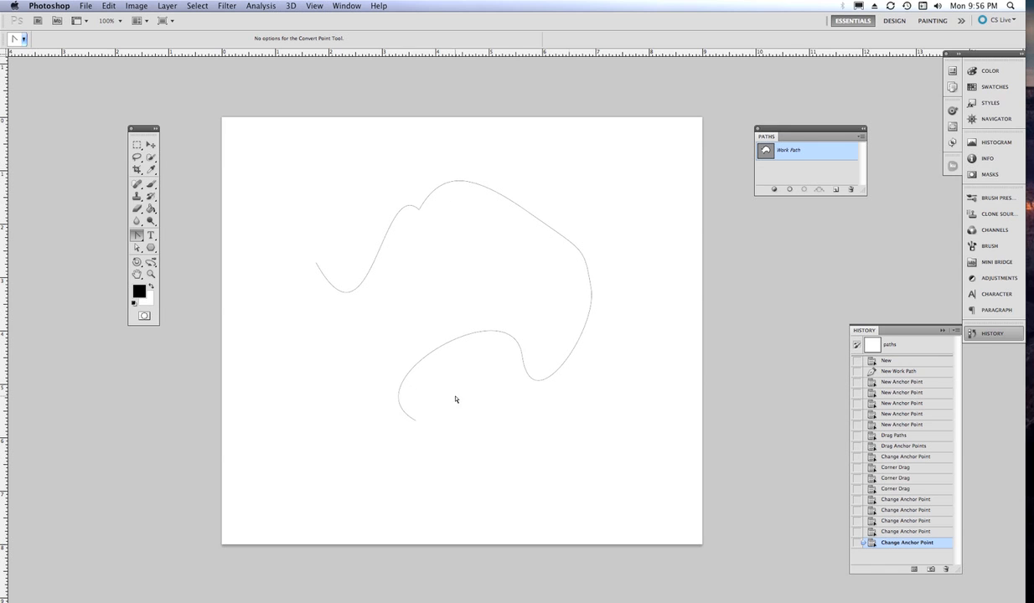
Step: Select the curved path and stroke it in black using the Brush tool with Simulate Pressure enabled
drag(137, 247, 155, 243)
click(524, 211)
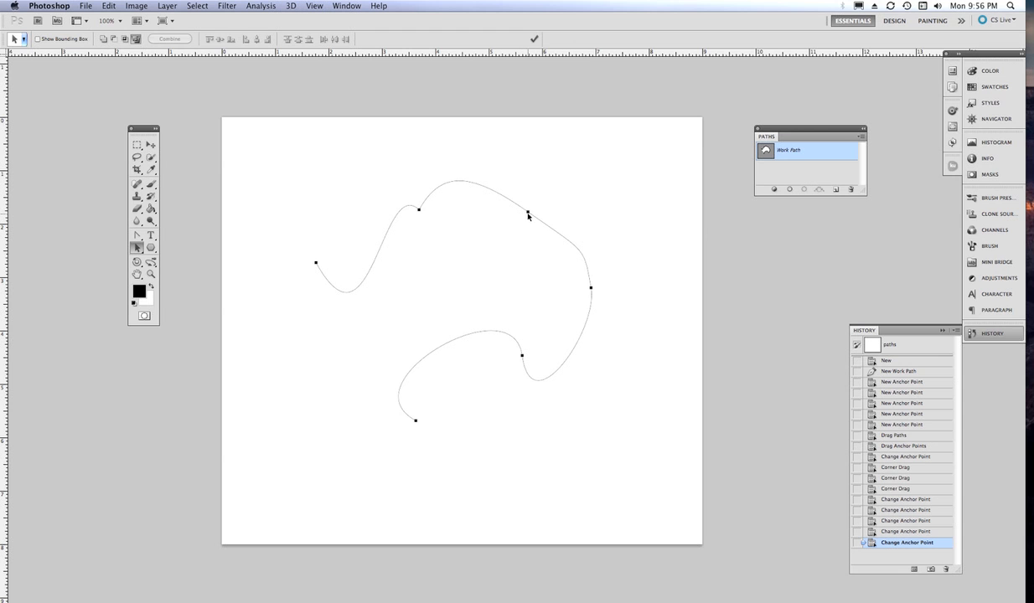
right_click(528, 215)
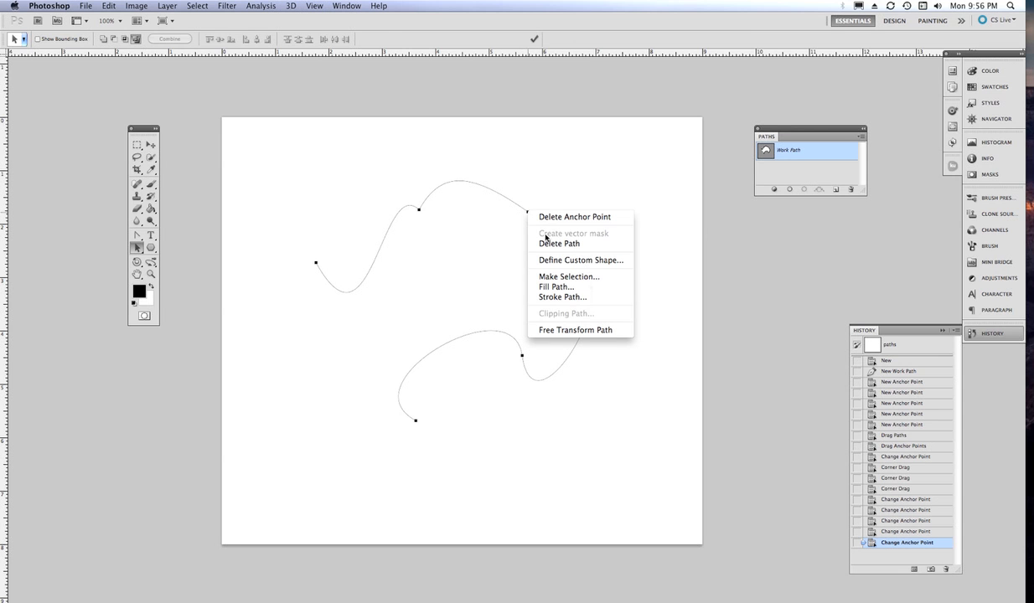
click(558, 297)
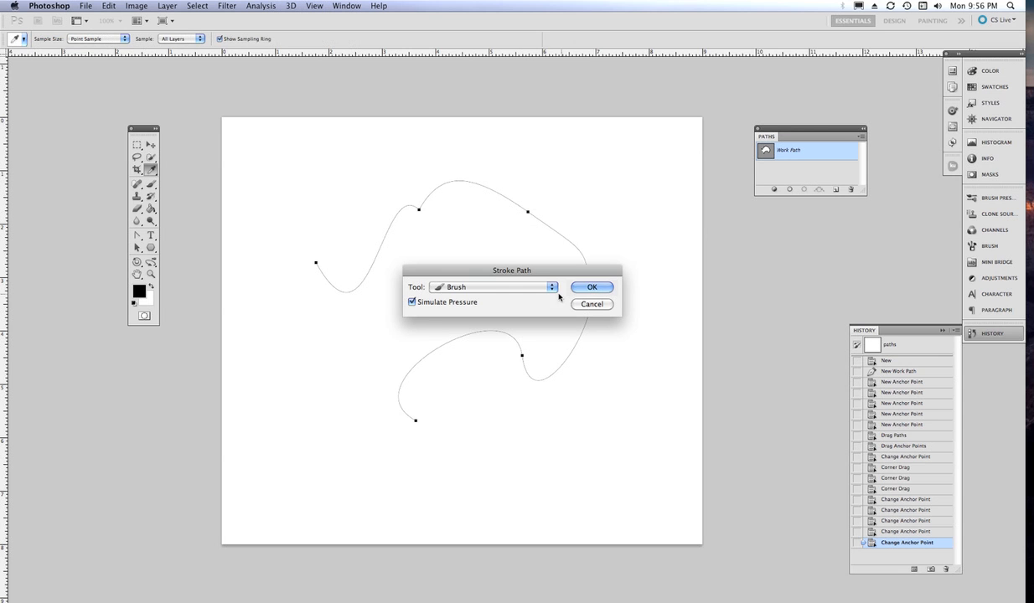
click(548, 287)
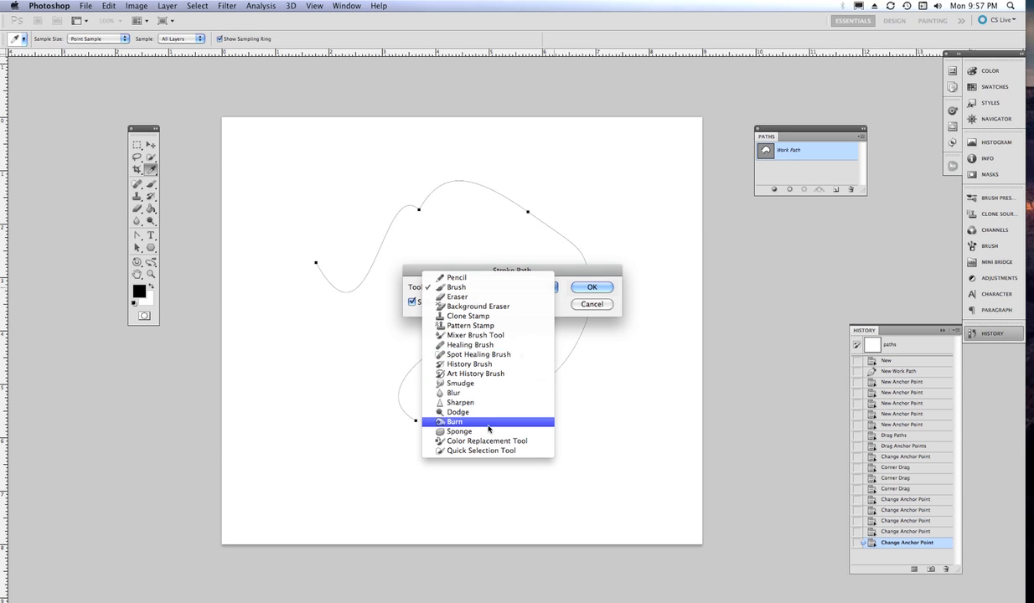
click(487, 288)
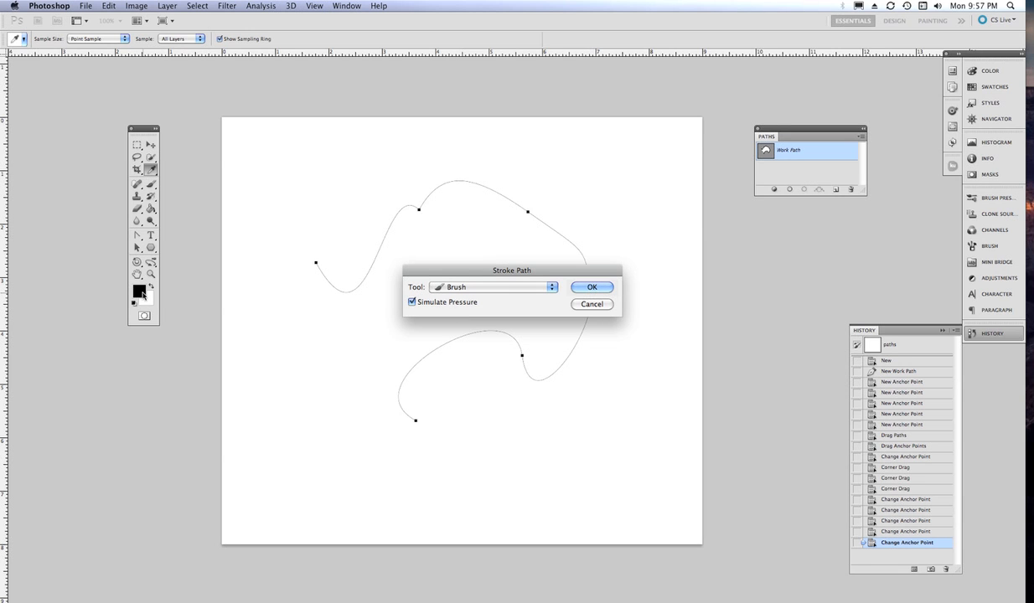
click(593, 289)
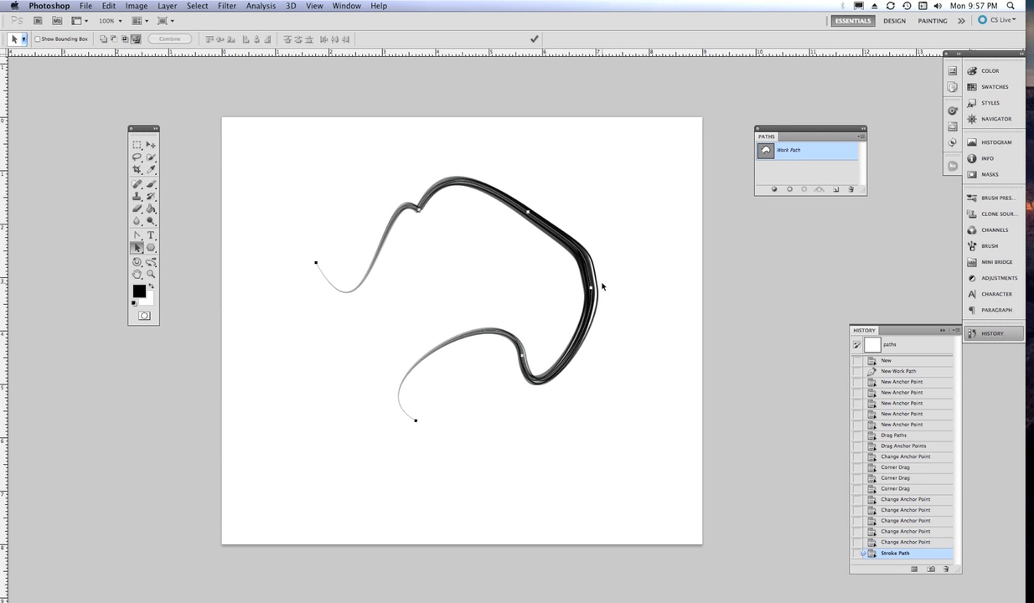
Step: Deselect the path and set the Brush tool's size to 25 px
click(655, 270)
click(151, 184)
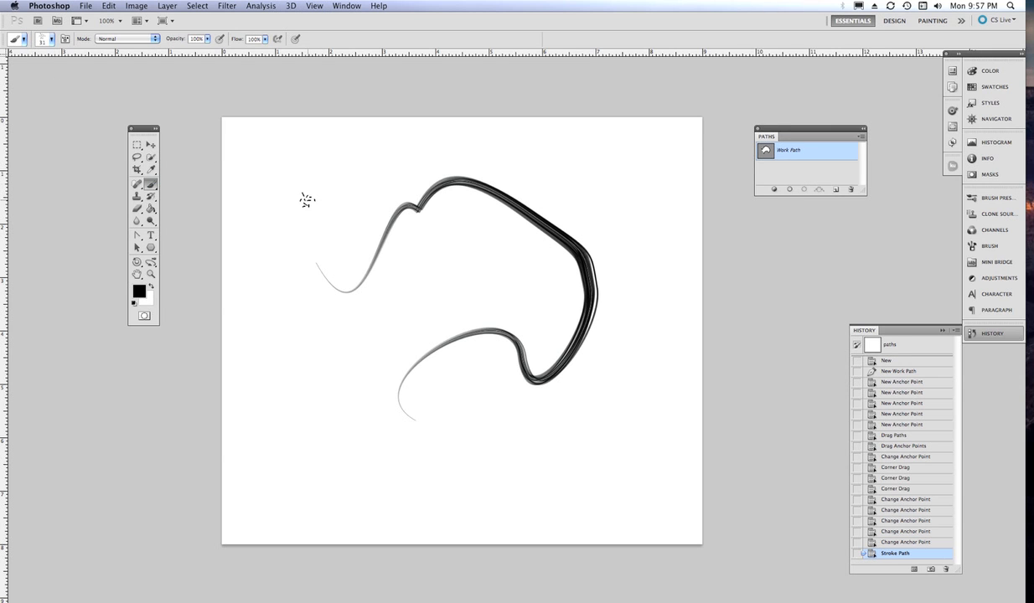
key(bracketright)
key(bracketright)
key(bracketright)
key(bracketright)
key(bracketleft)
key(bracketleft)
key(bracketleft)
key(bracketleft)
key(bracketleft)
Step: Show the Layers panel and place it below the Paths panel
click(344, 6)
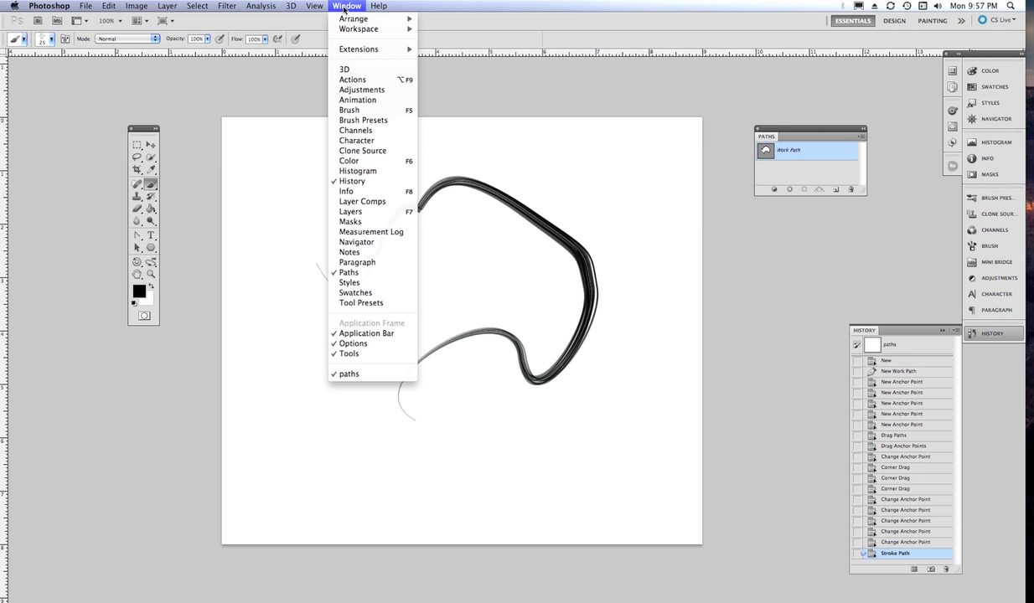
click(352, 211)
drag(827, 100, 765, 222)
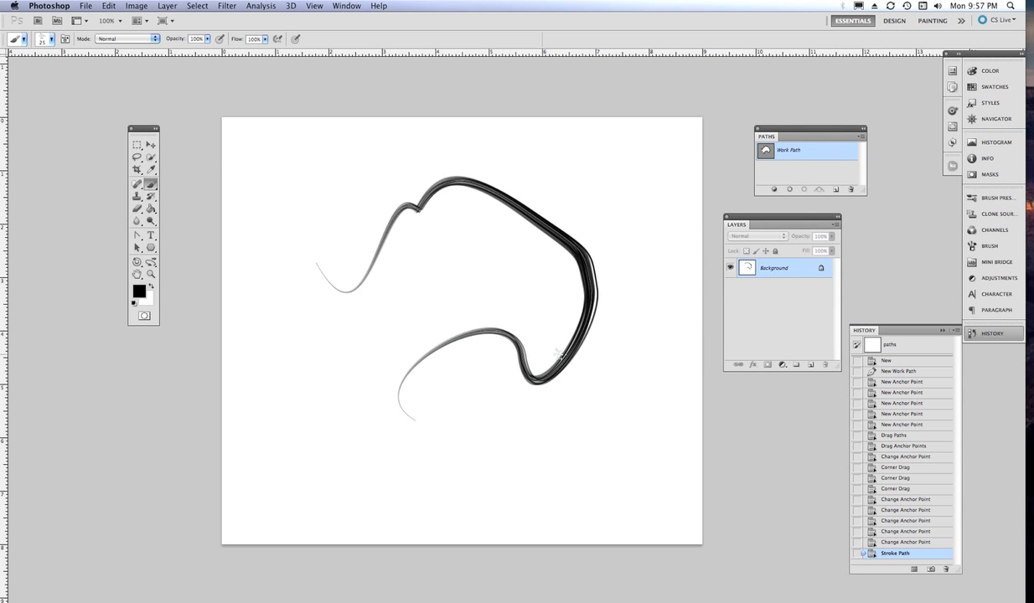
right_click(782, 269)
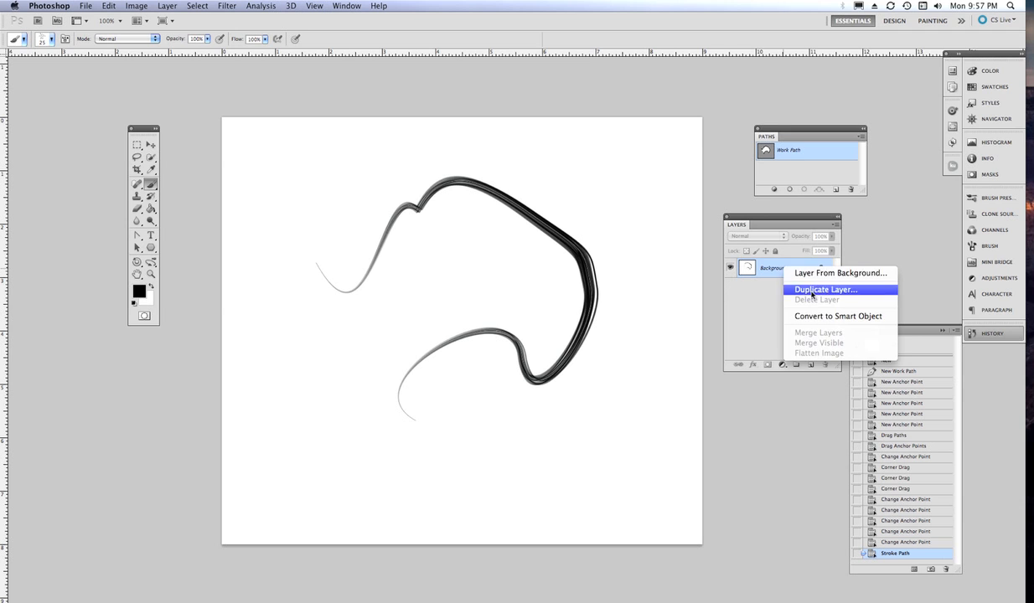
click(774, 283)
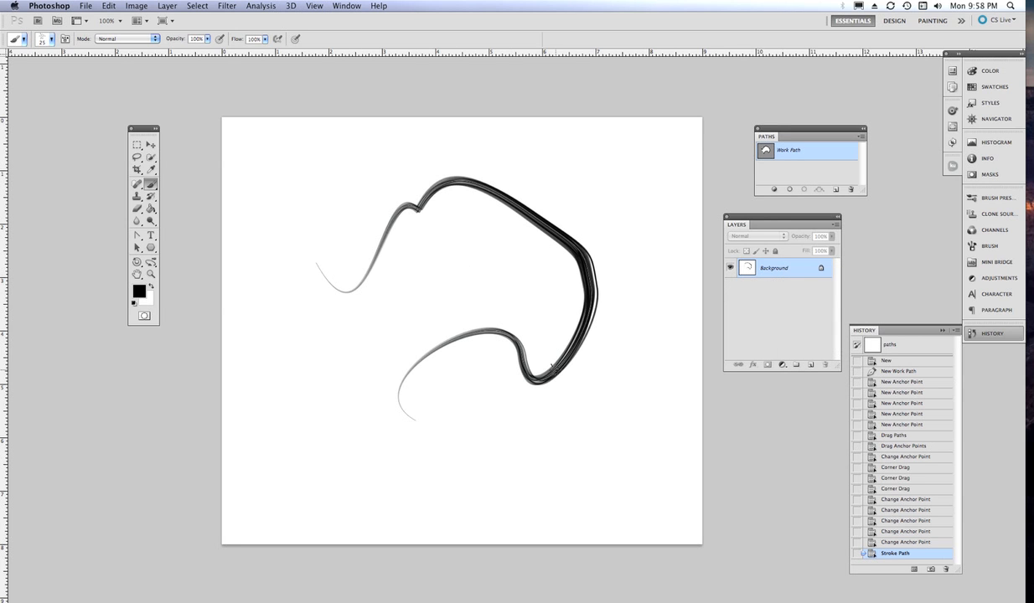
Step: Revert the first path stroke and stroke the selected work path again with the 25 px brush
click(895, 543)
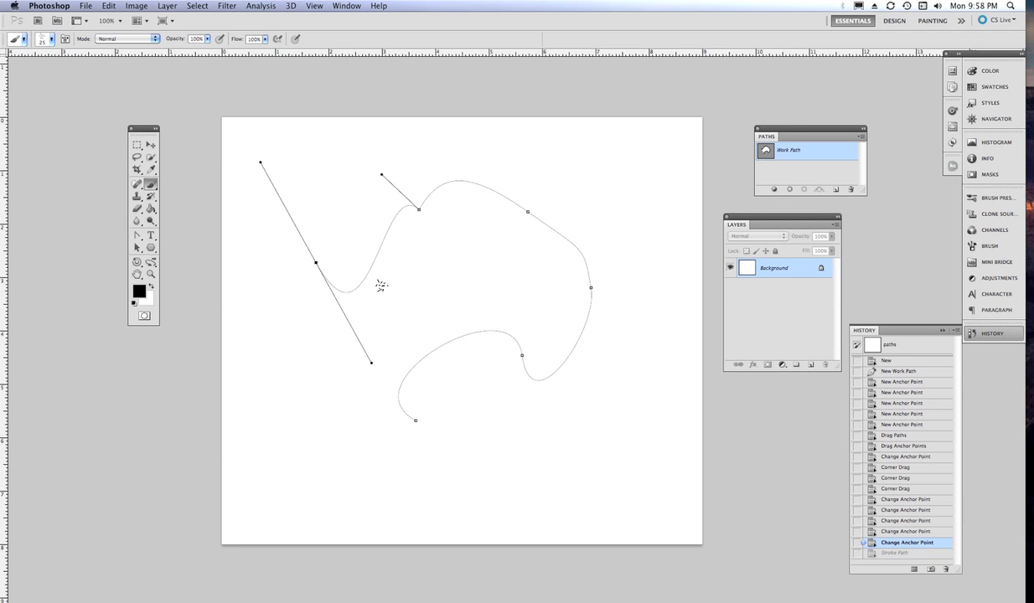
click(137, 248)
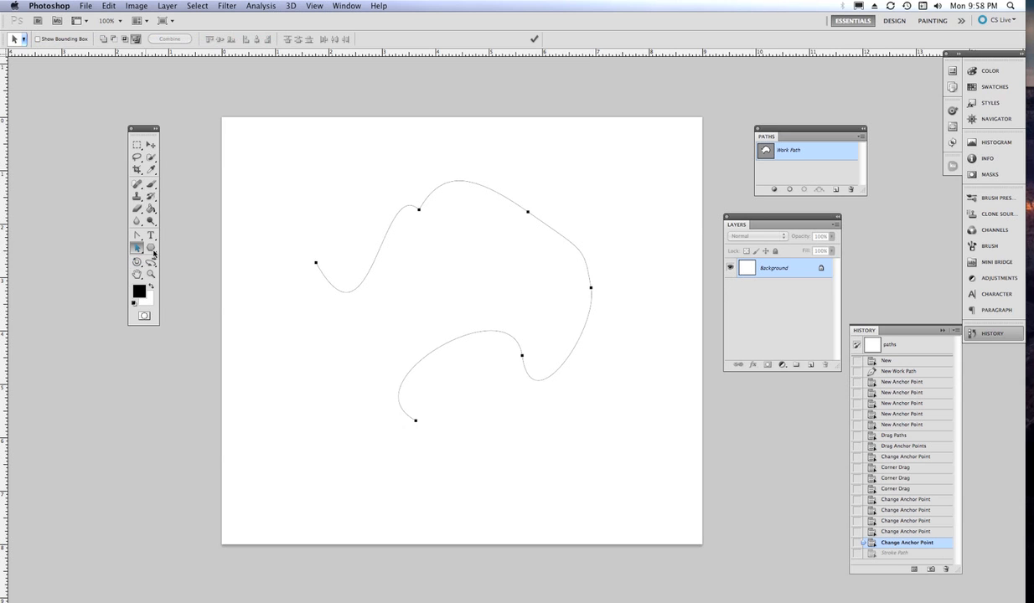
click(788, 190)
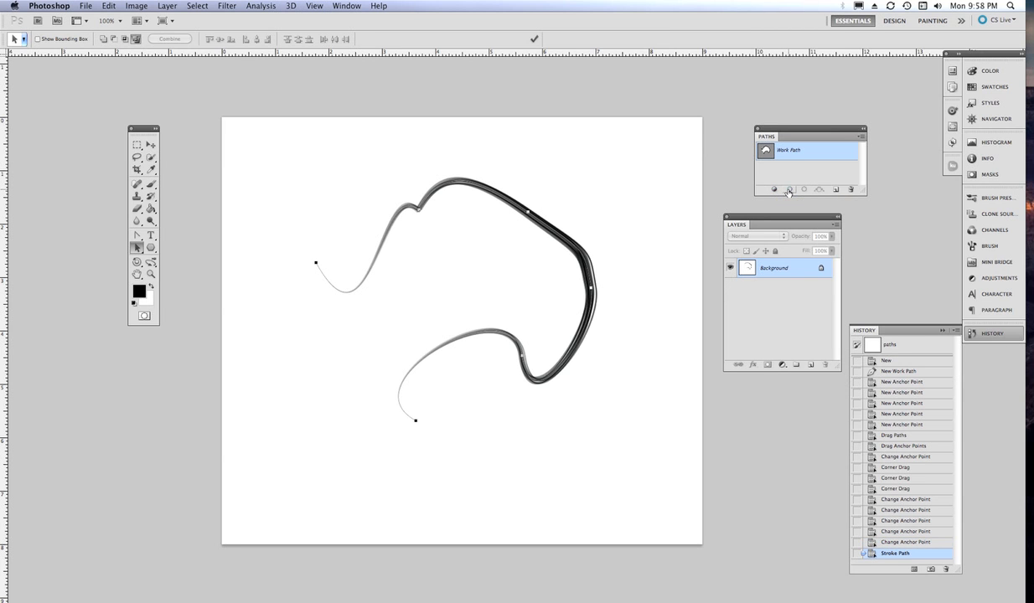
Step: Revert the stroke and re-stroke the work path with a soft round 25 px brush at 0% hardness
click(152, 185)
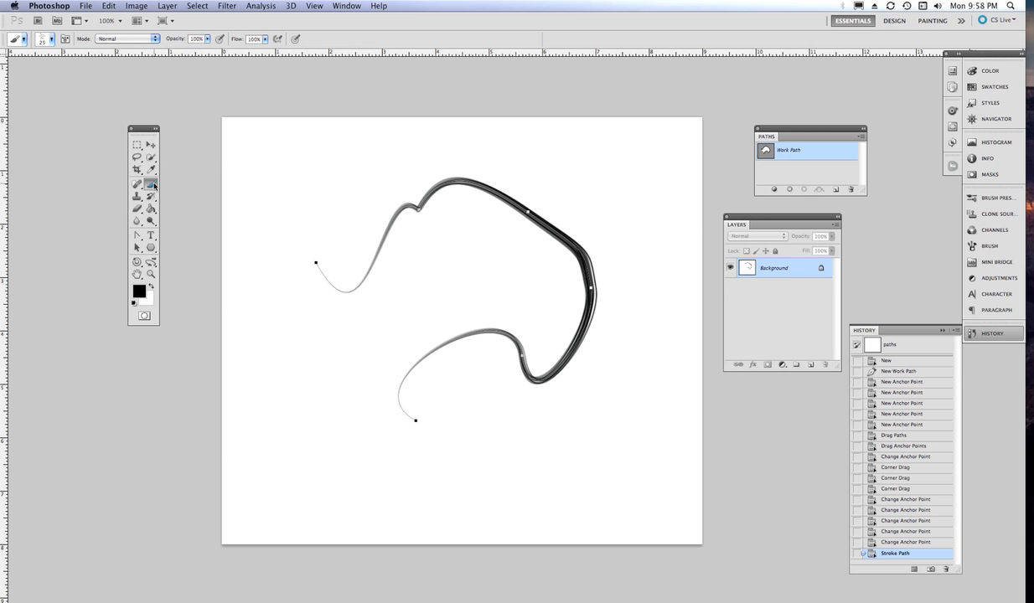
click(887, 542)
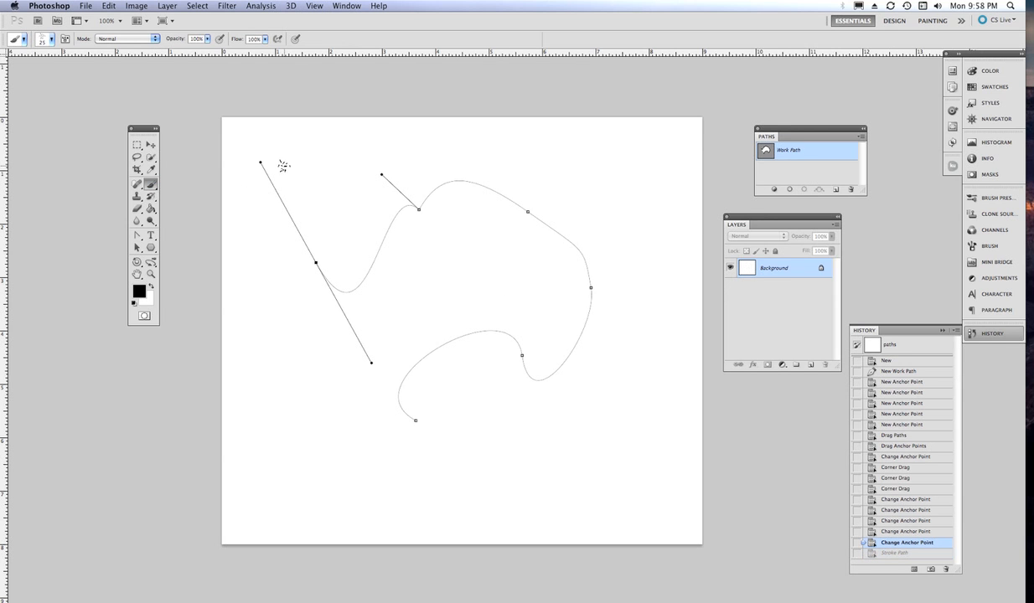
click(44, 41)
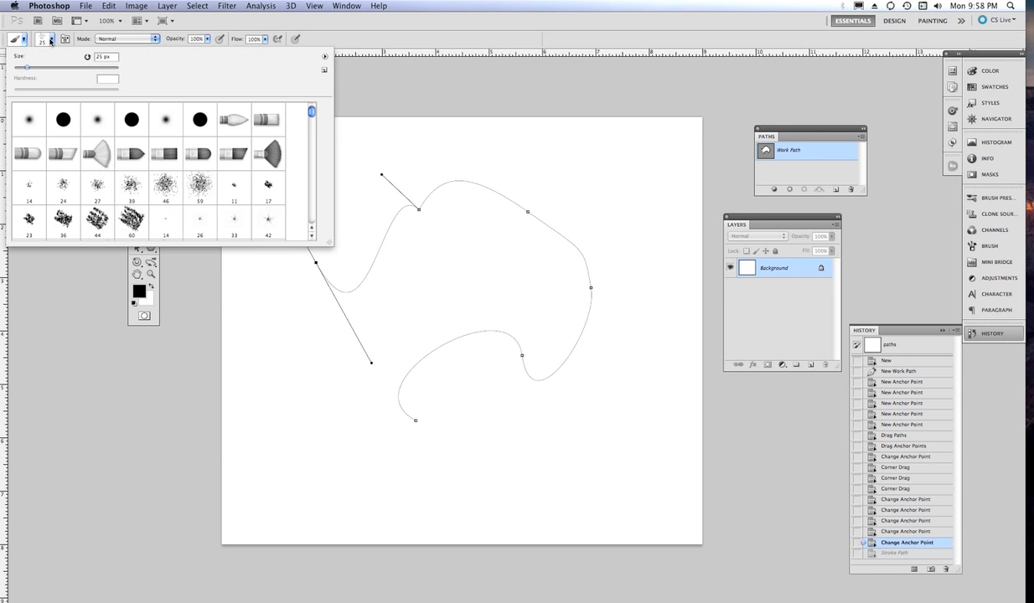
click(165, 120)
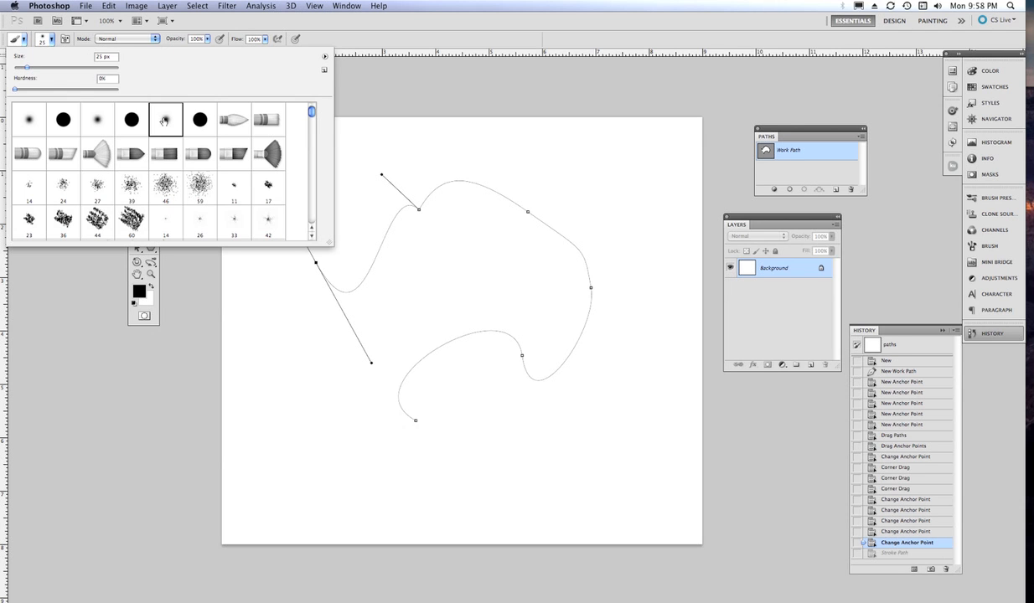
click(486, 113)
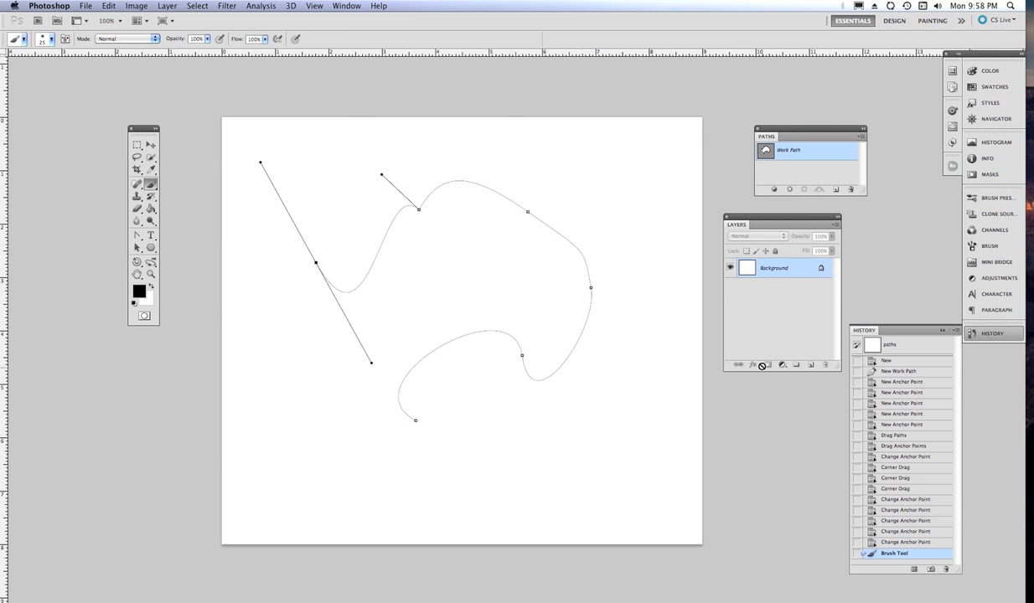
click(789, 190)
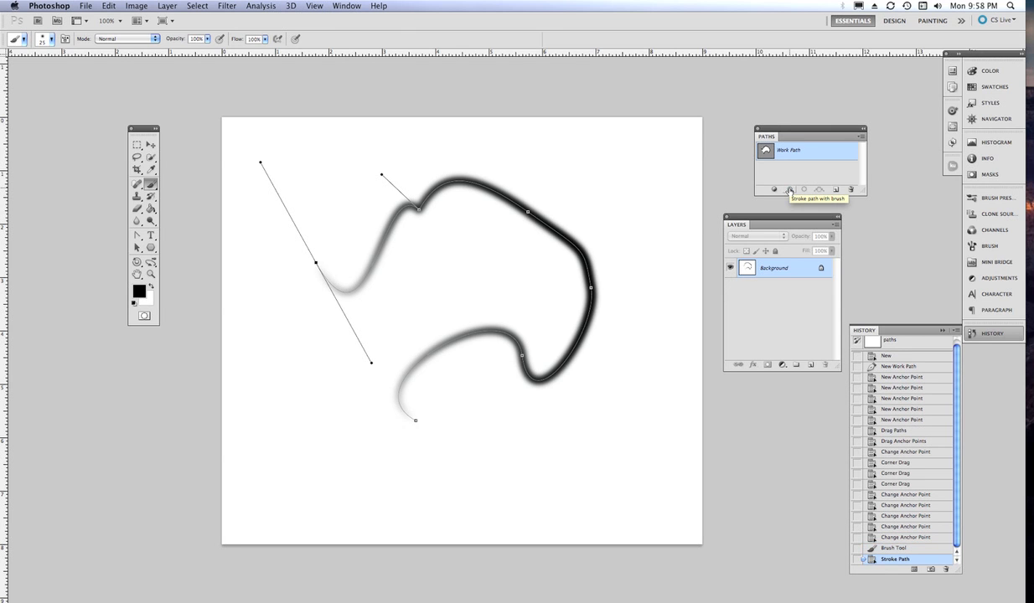
Step: Revert the soft brush stroke and connect the work path's two open ends with the Pen tool through a new anchor point
click(888, 537)
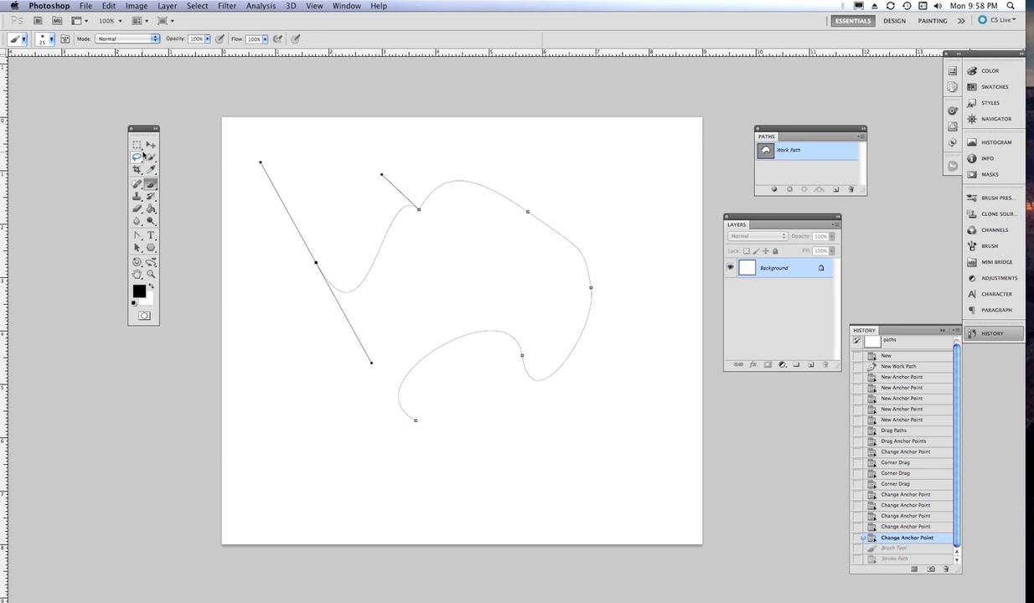
click(138, 238)
drag(138, 239, 154, 233)
click(310, 366)
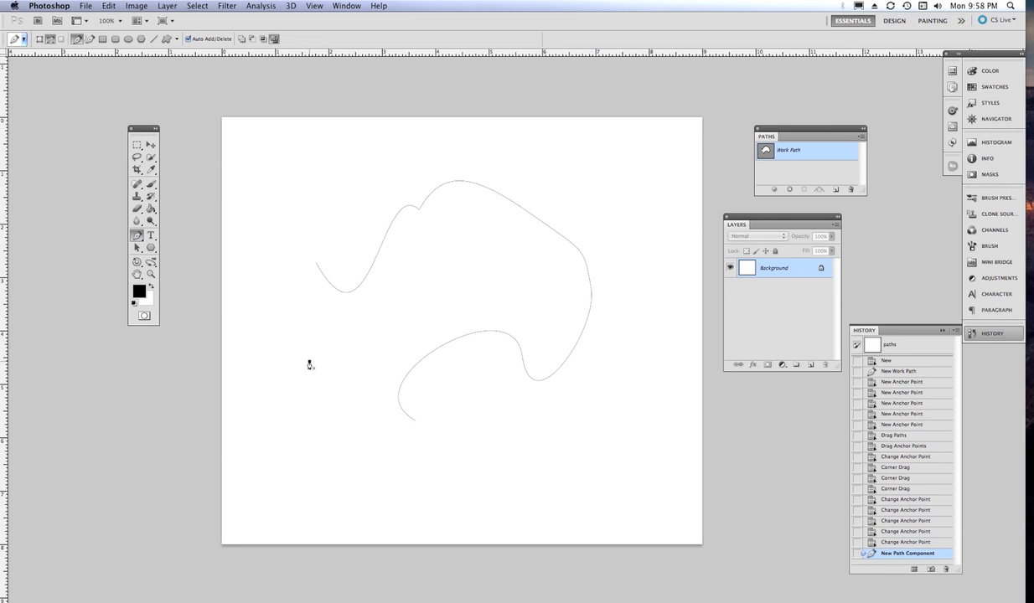
drag(317, 265, 371, 362)
click(317, 266)
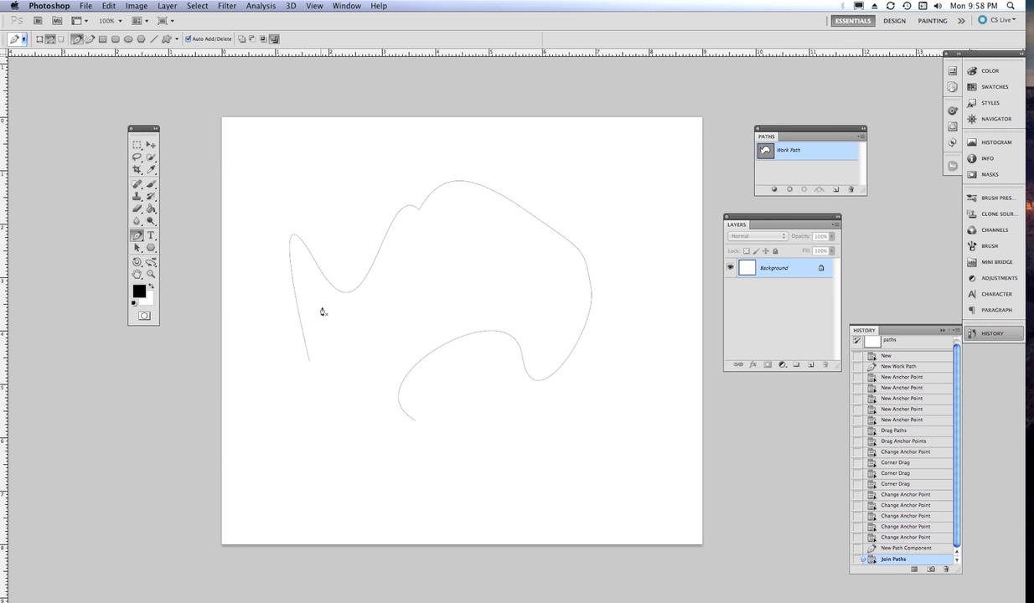
click(411, 421)
click(308, 364)
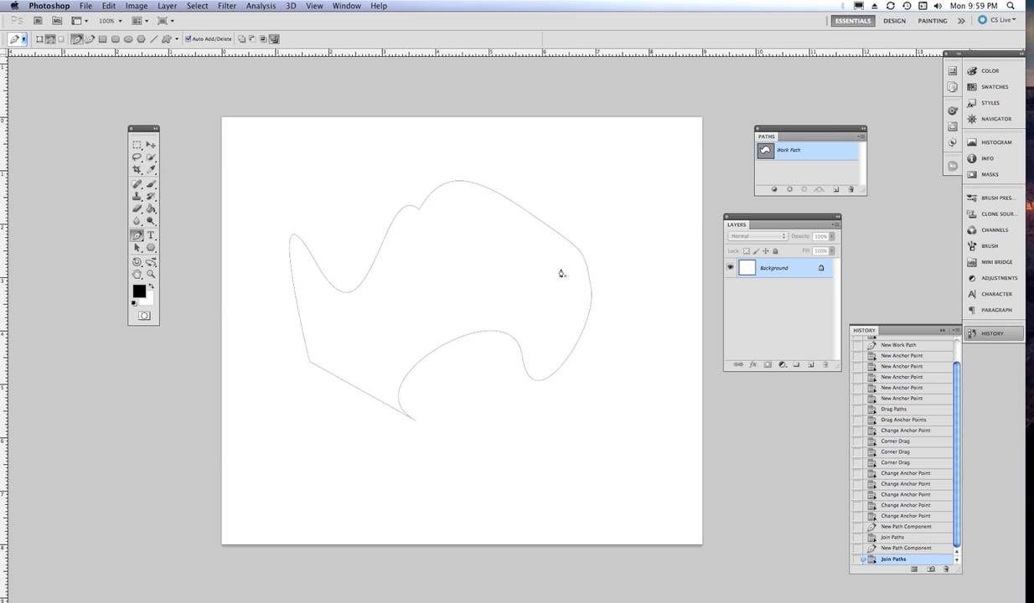
Step: Select the entire work path with the Path Selection tool
drag(136, 238, 167, 244)
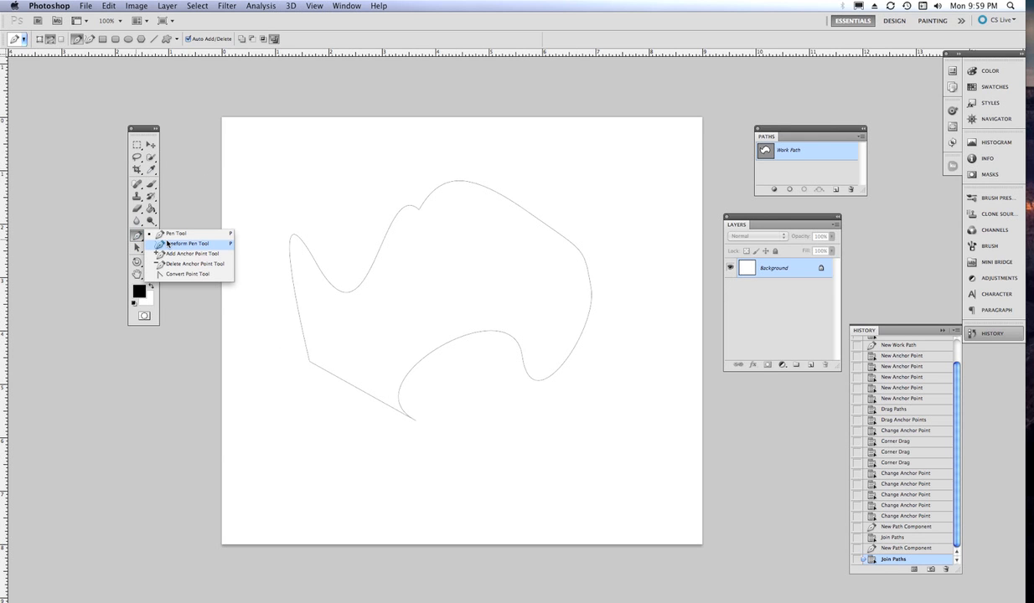
click(137, 248)
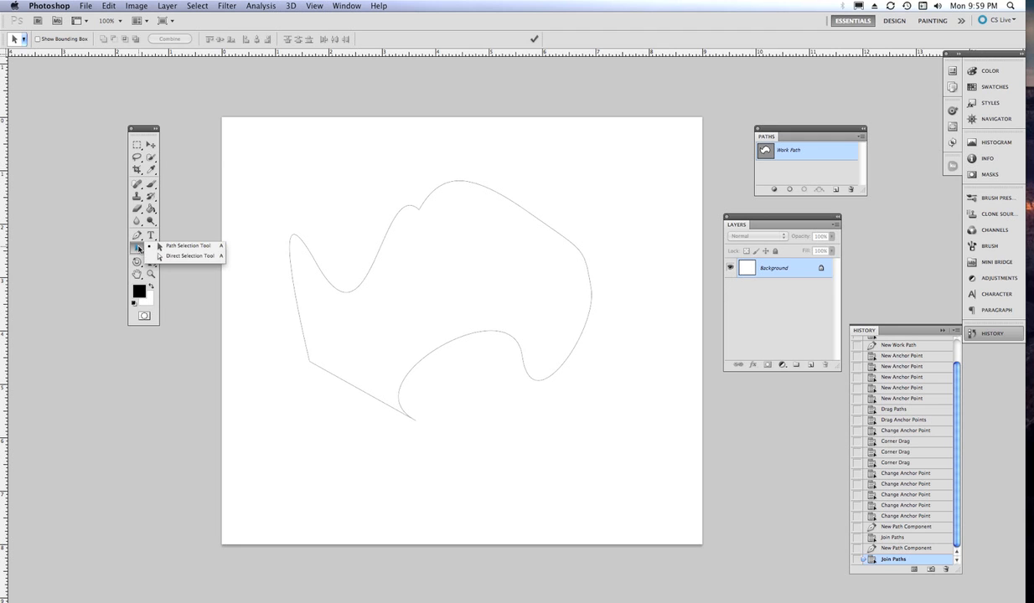
click(383, 241)
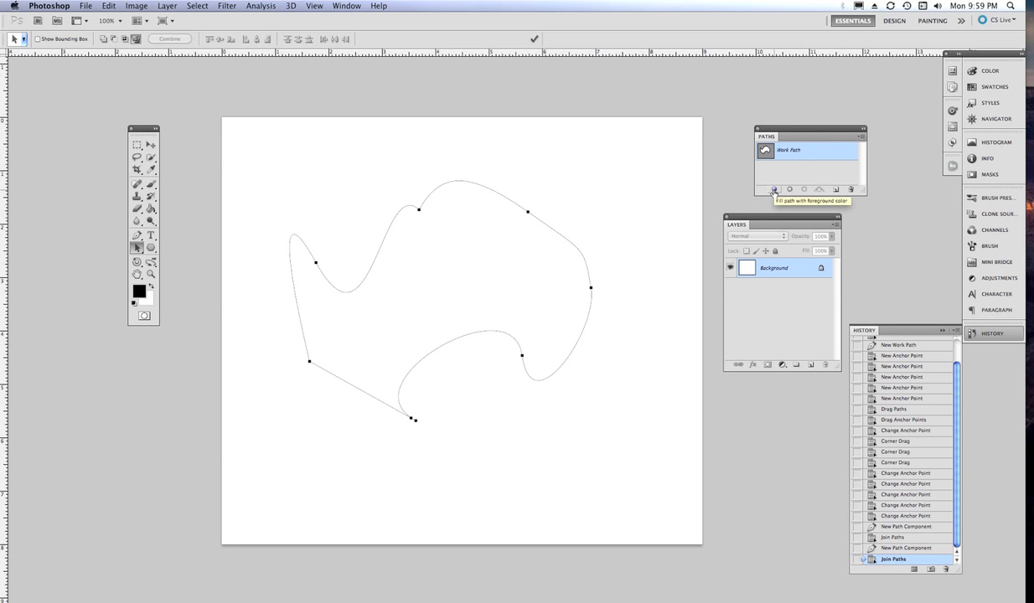
Step: Set the foreground color to bright red and fill the selected path with it
click(139, 289)
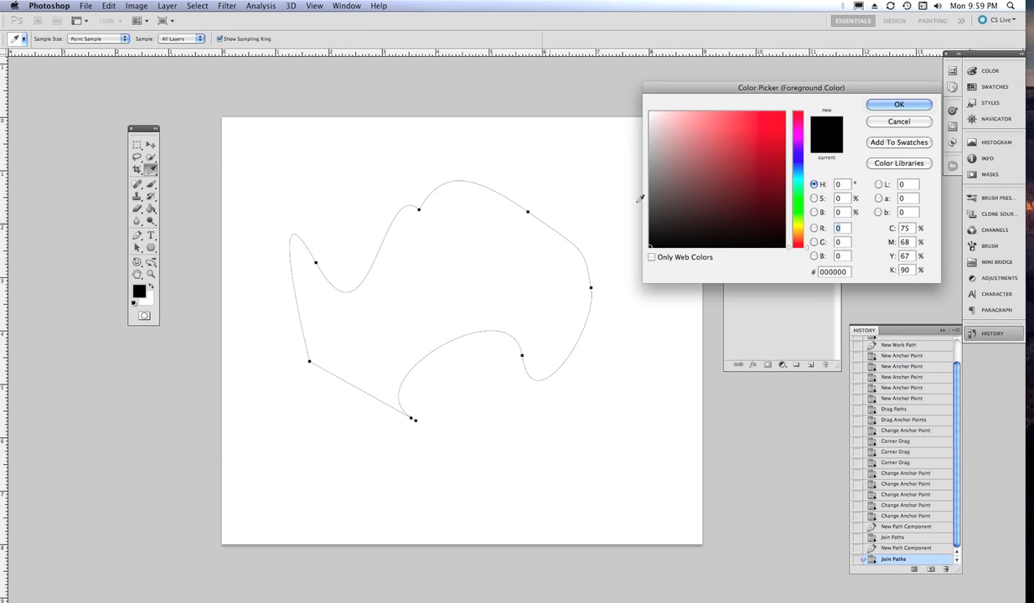
click(774, 123)
click(883, 107)
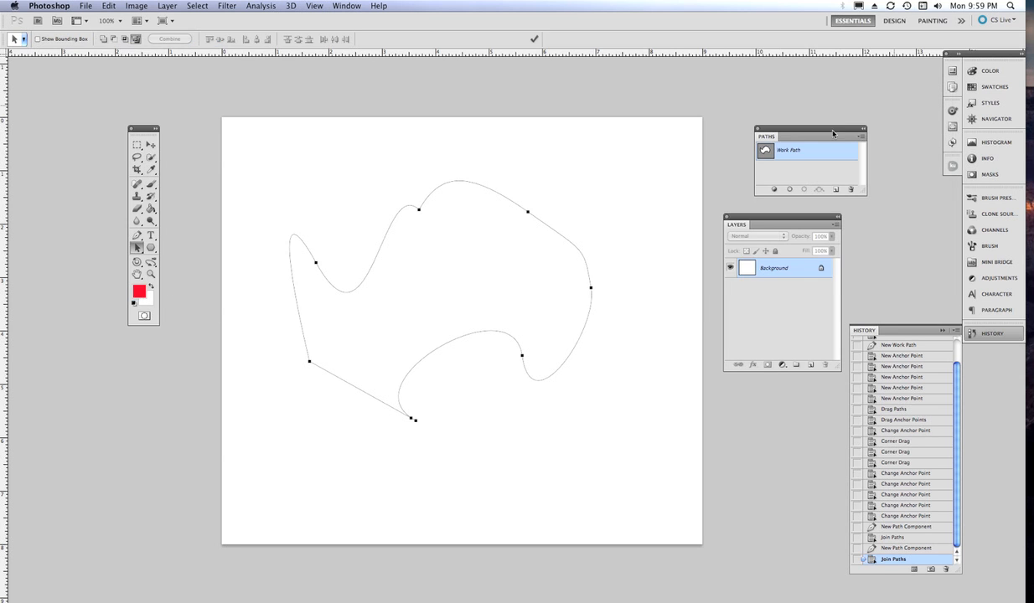
click(774, 190)
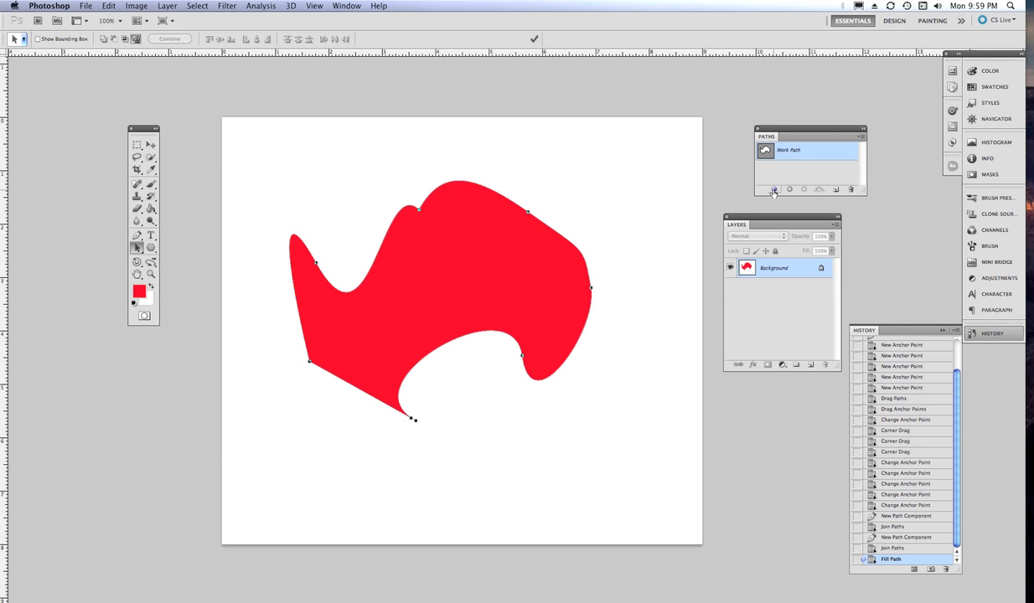
Step: Revert the solid red fill and fill the path with the background color using a 15-pixel feather radius
click(889, 548)
click(514, 205)
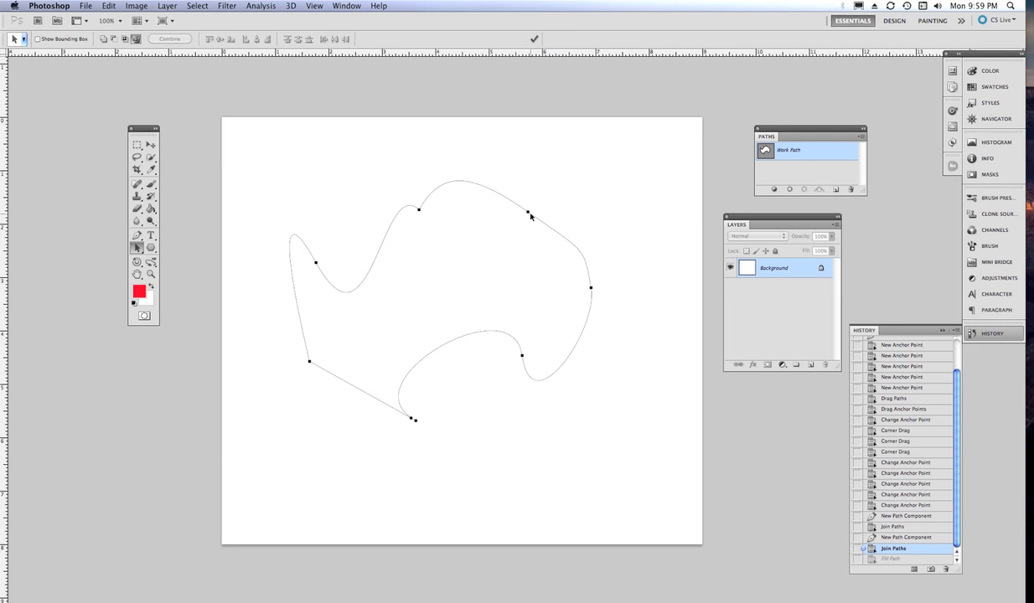
right_click(528, 214)
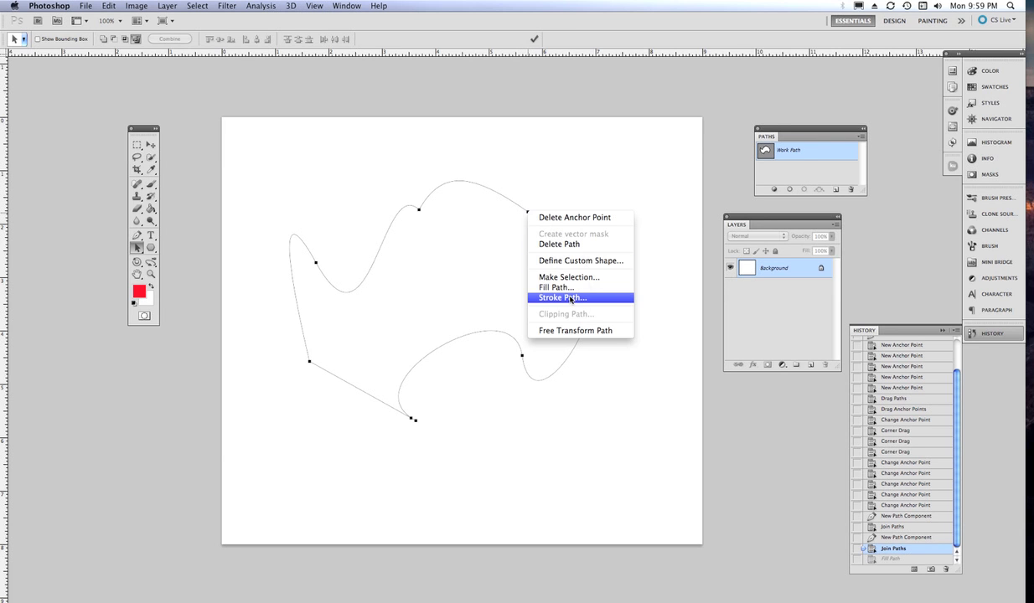
click(567, 289)
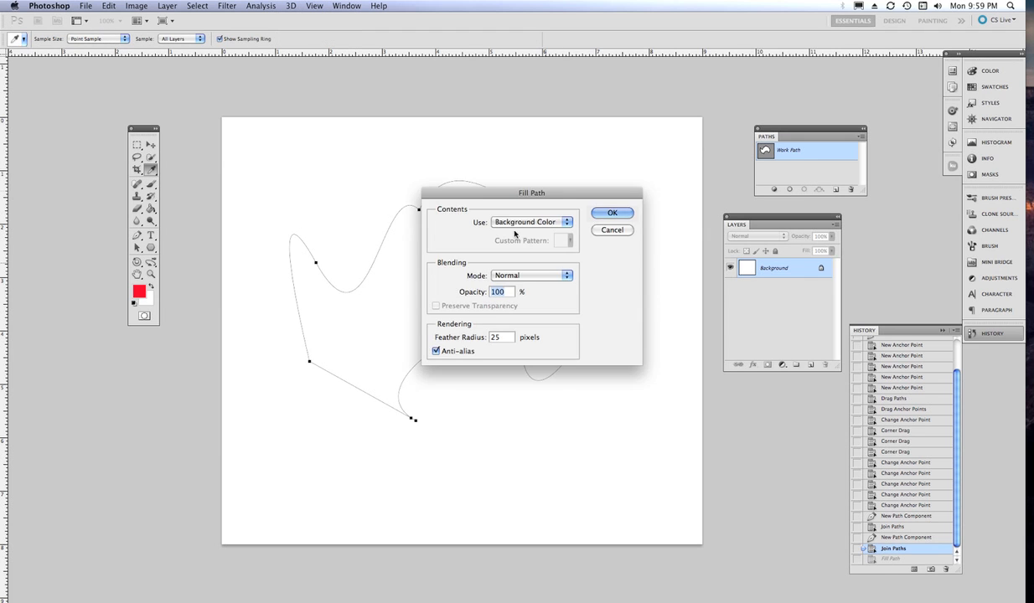
drag(484, 197, 395, 128)
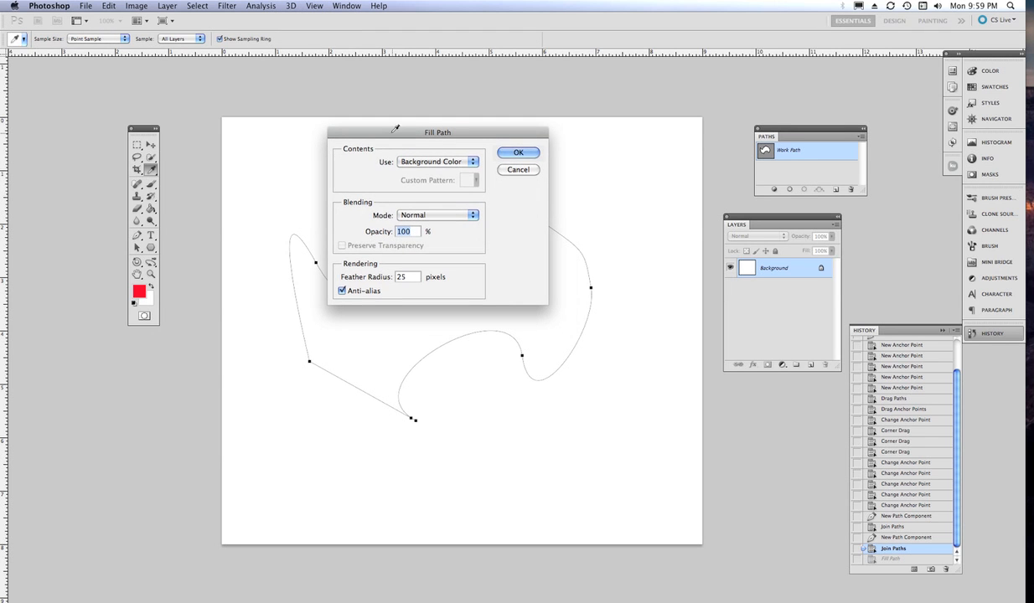
double_click(405, 277)
text(15)
click(517, 152)
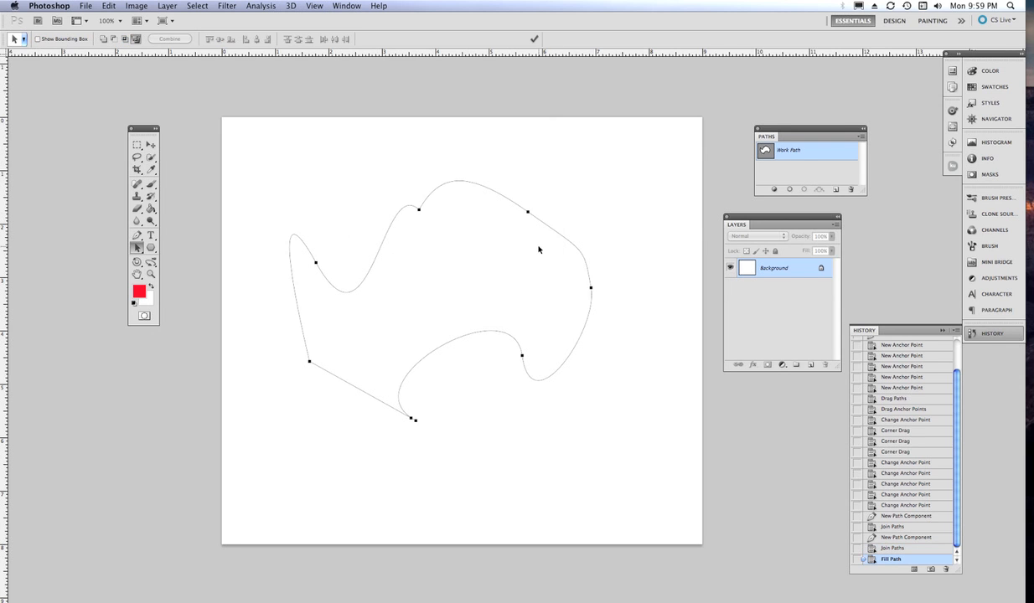
Step: Fill the path again with the foreground color, keeping the 15-pixel feather radius
right_click(526, 215)
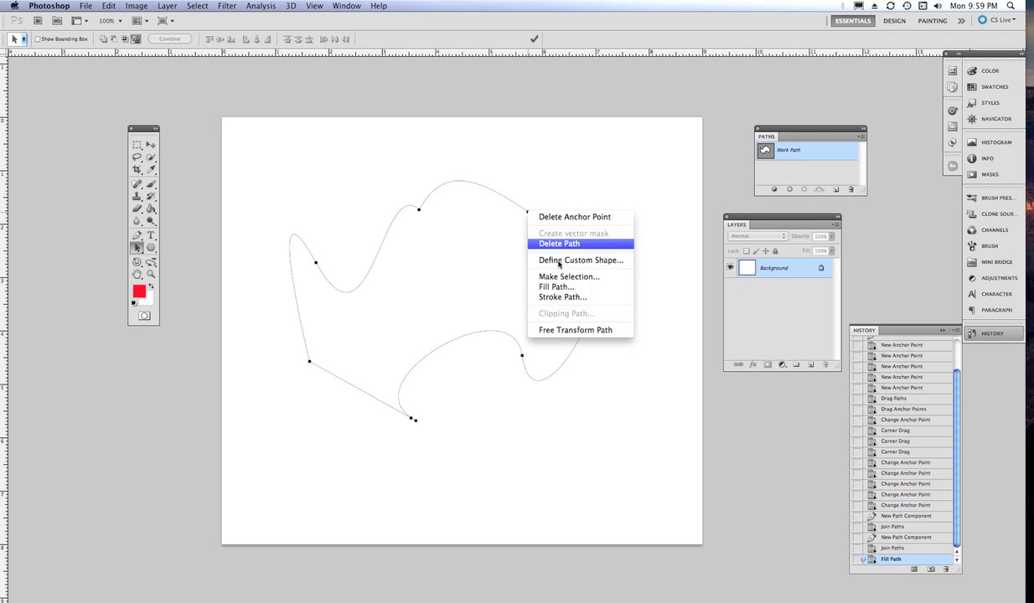
click(566, 290)
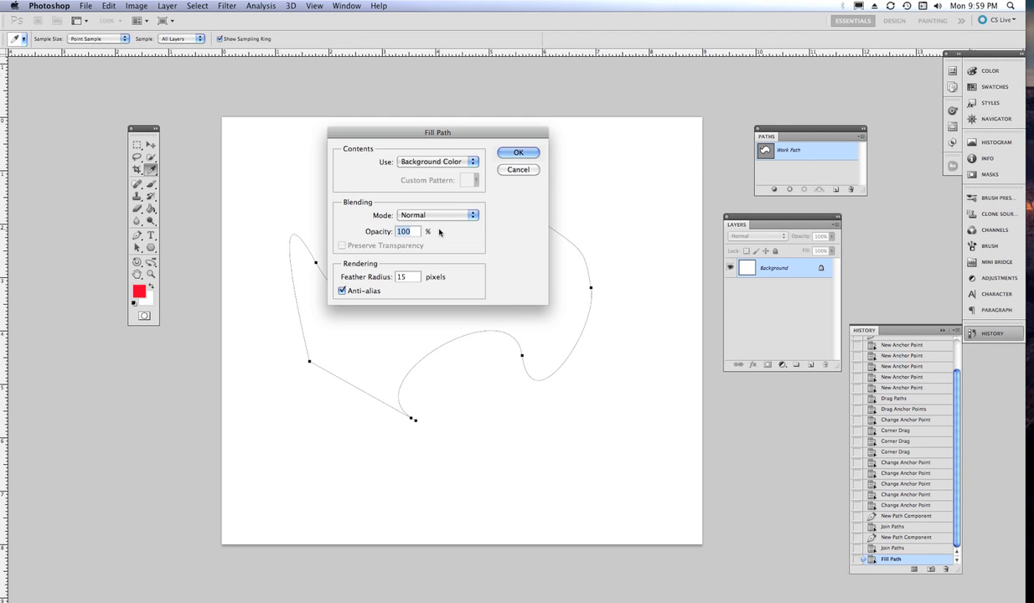
click(419, 159)
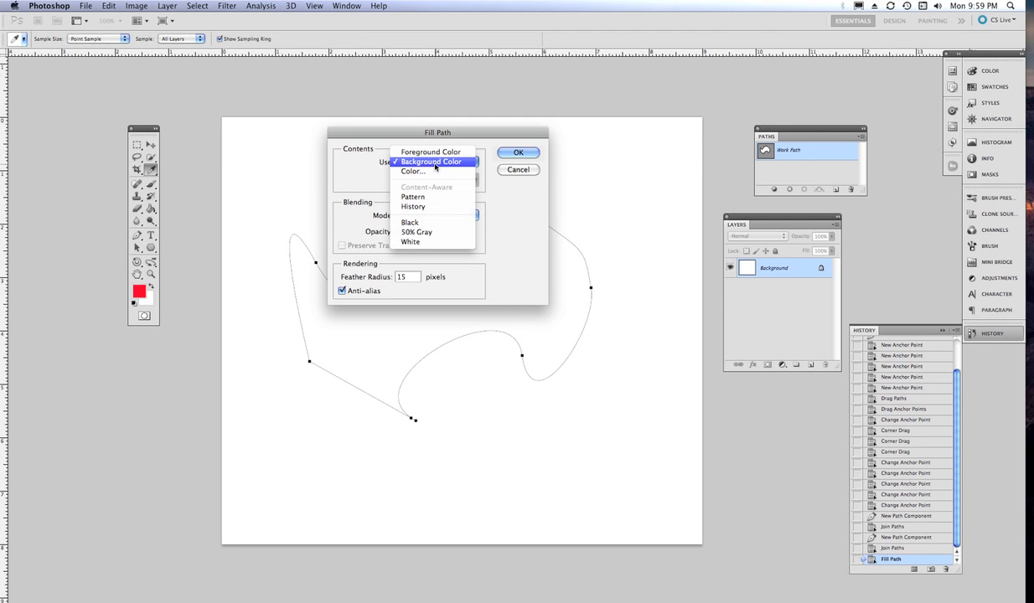
click(435, 157)
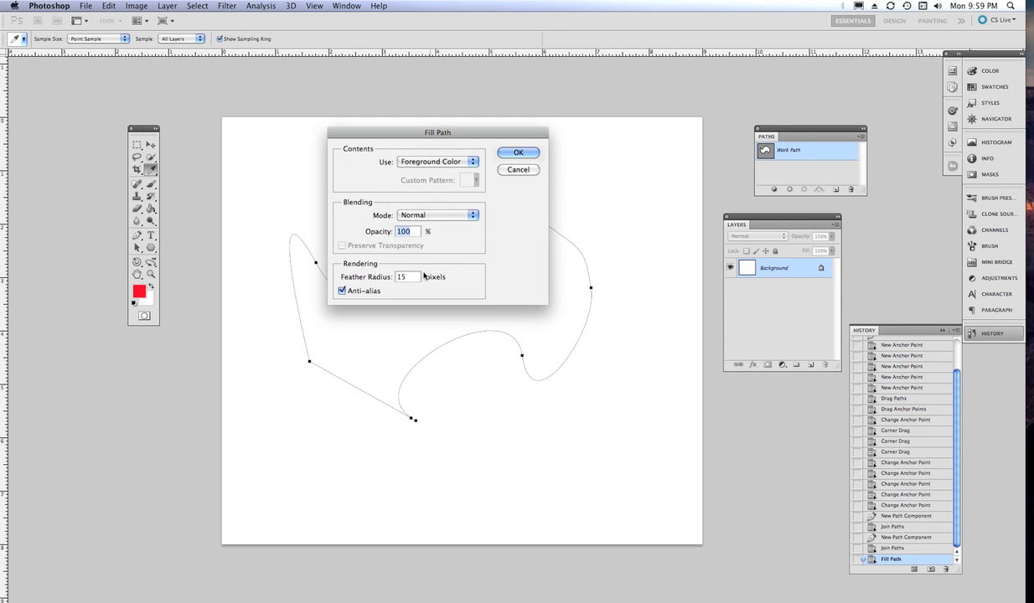
click(518, 152)
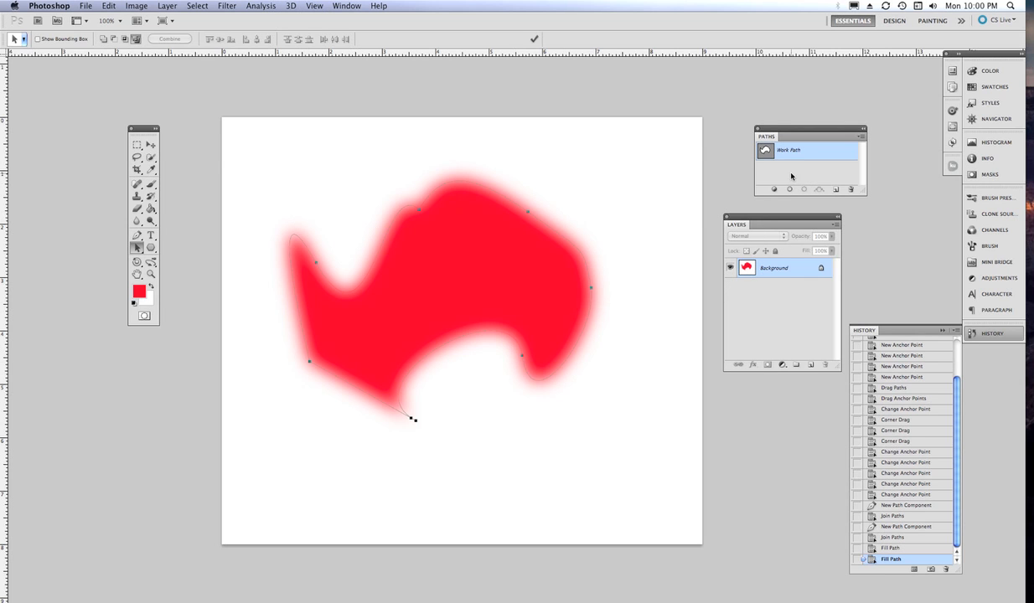
Step: Move the Paths panel into line directly above the Layers panel
drag(804, 130, 772, 133)
click(731, 175)
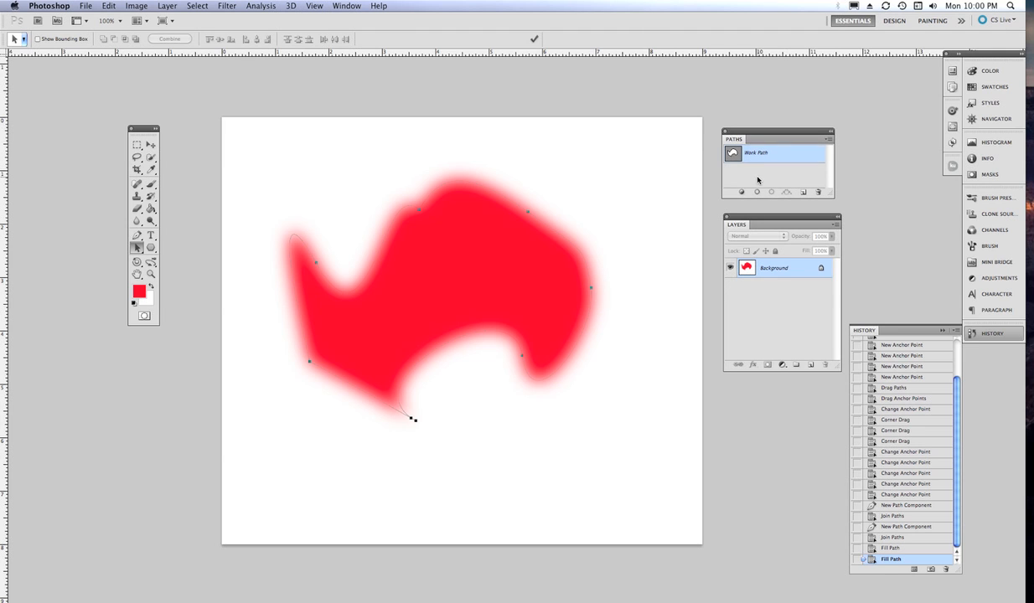